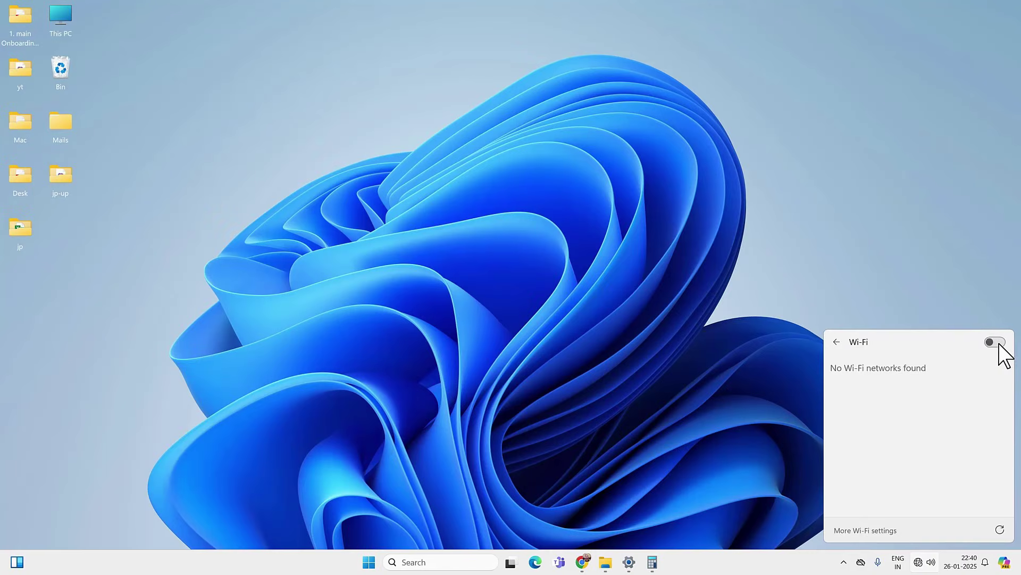
# Try switching Wi-Fi on under Network & internet in Settings; it stays Off, then close Settings
pyautogui.click(838, 341)
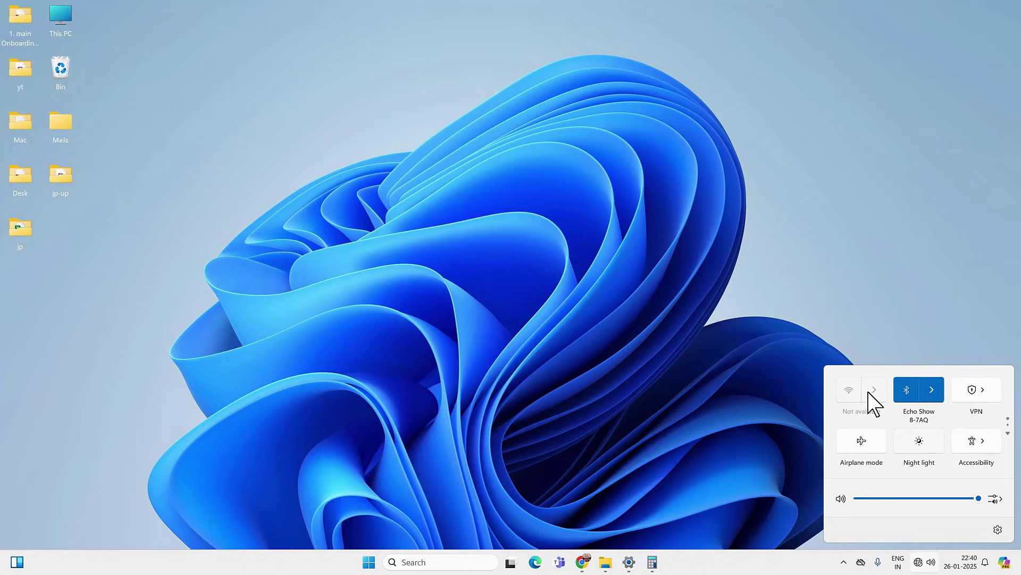
pyautogui.click(811, 314)
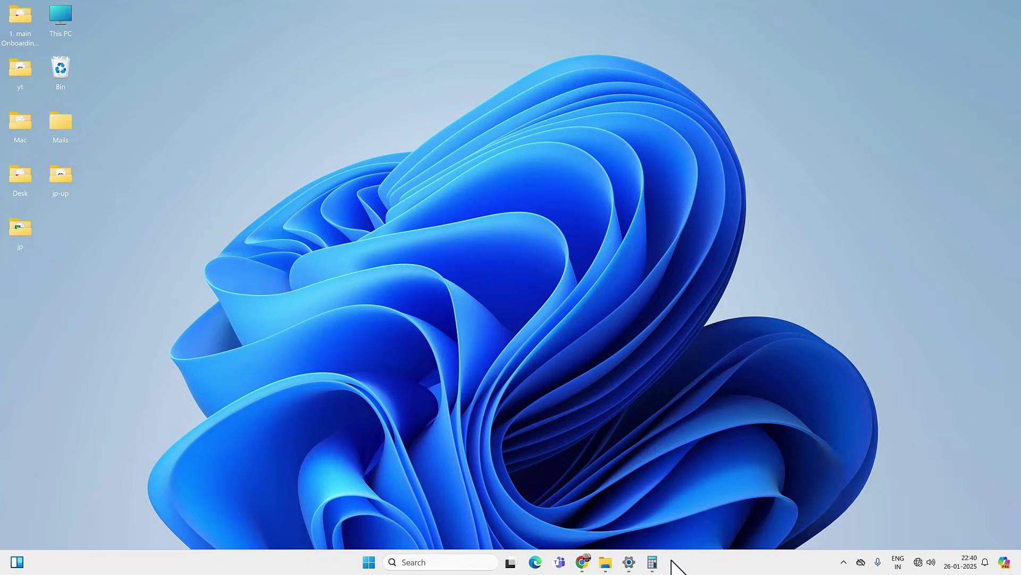
pyautogui.click(630, 564)
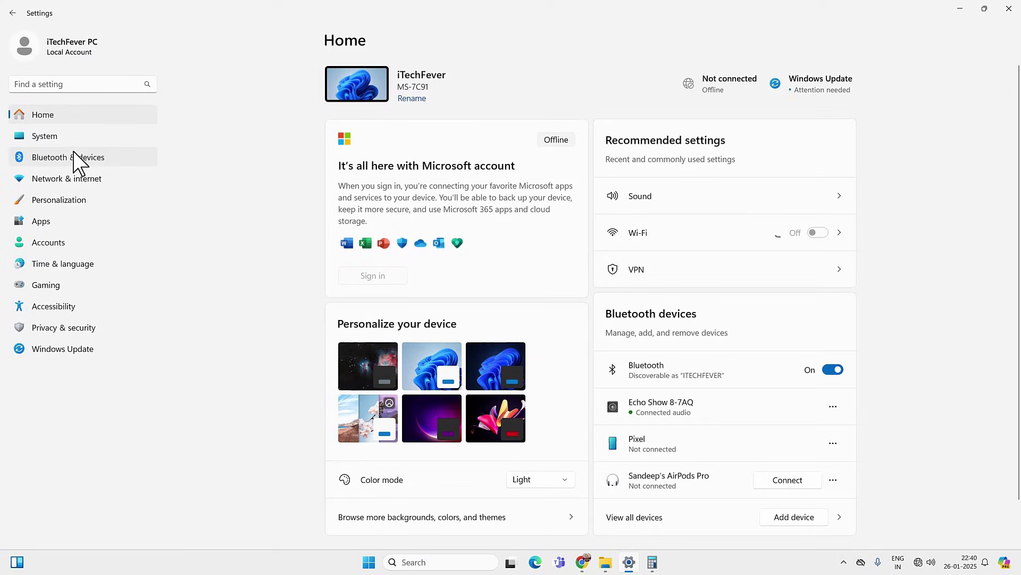
pyautogui.click(72, 181)
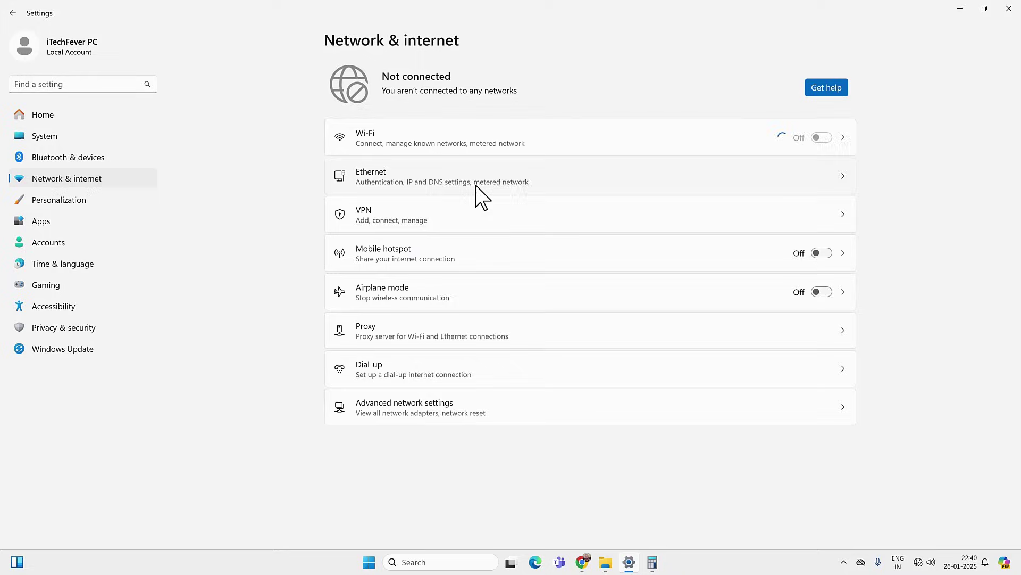
pyautogui.click(825, 139)
pyautogui.click(828, 140)
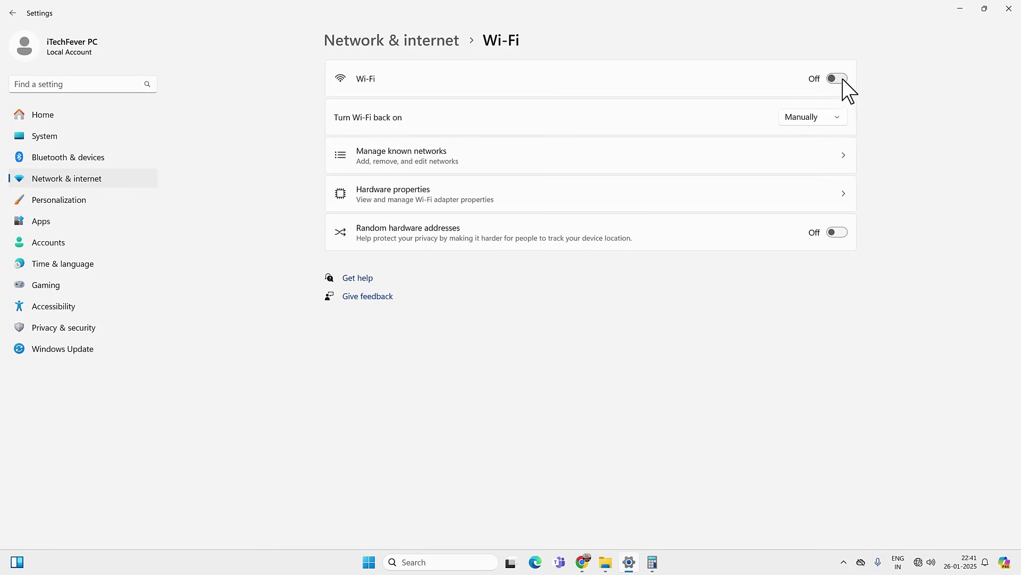
pyautogui.click(1010, 10)
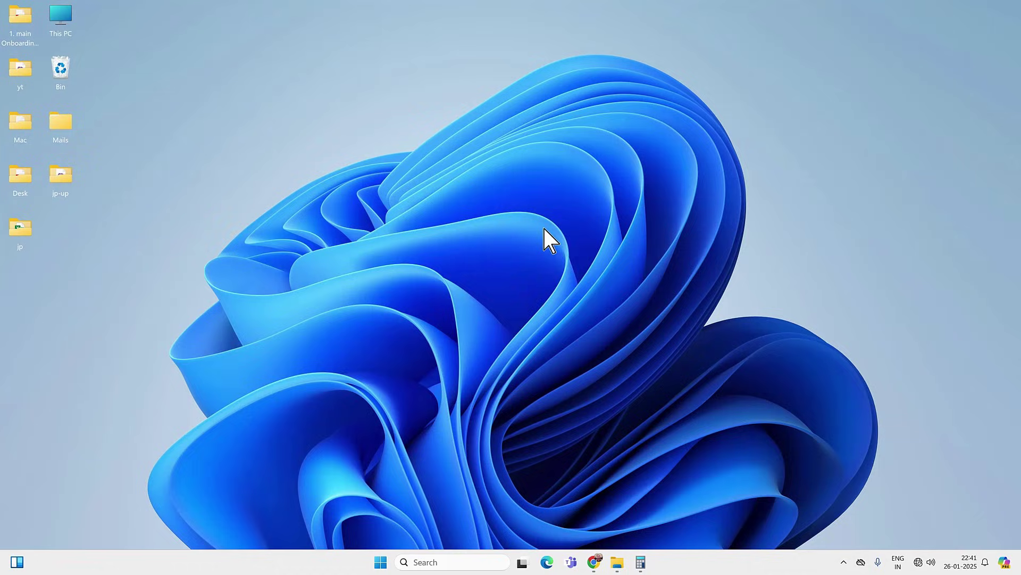
# Open Control Panel by searching 'control' and go through Network and Sharing Center to the adapter list
pyautogui.click(444, 562)
pyautogui.write('con')
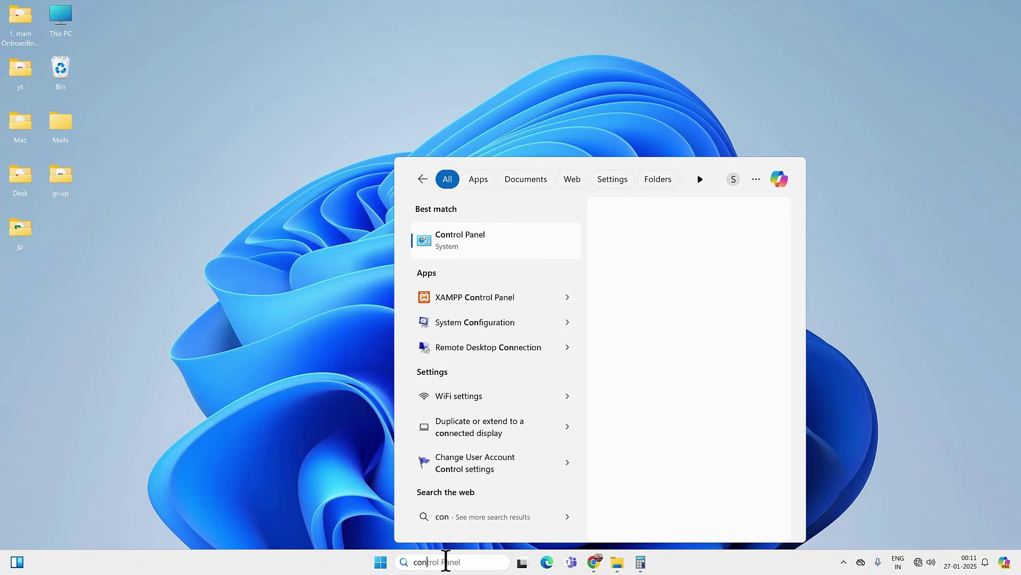
pyautogui.write('trol')
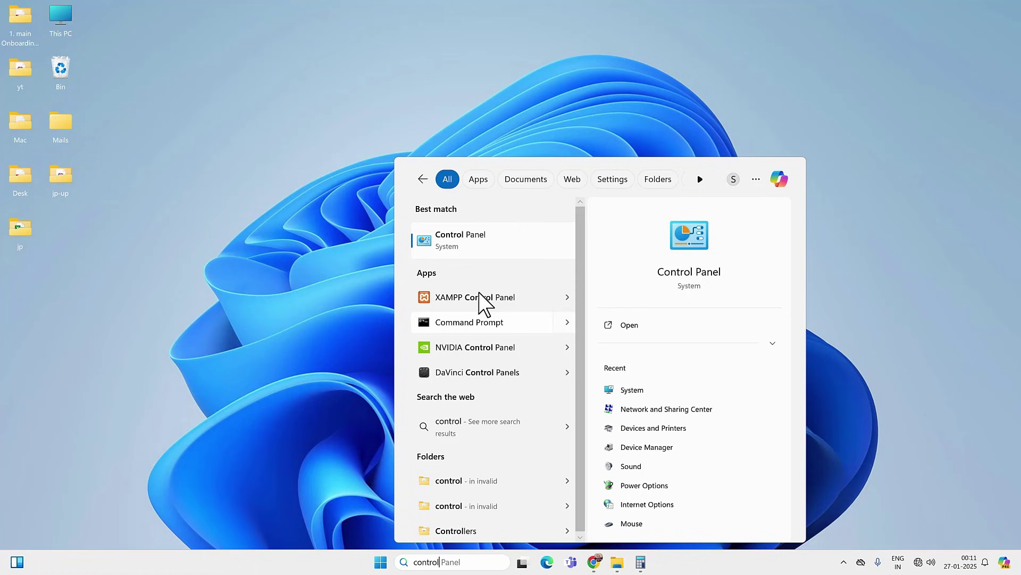
pyautogui.click(485, 239)
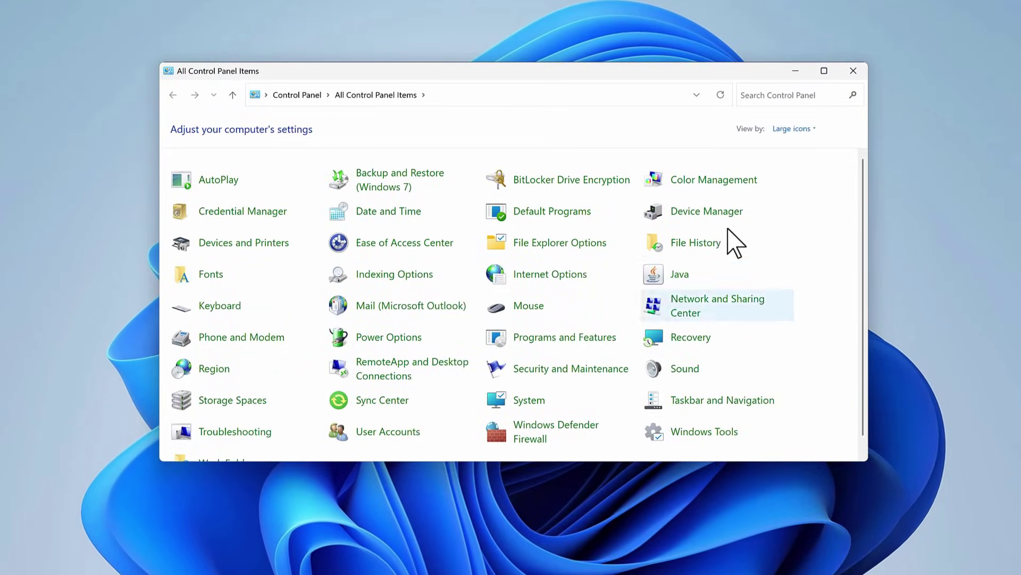
pyautogui.click(793, 129)
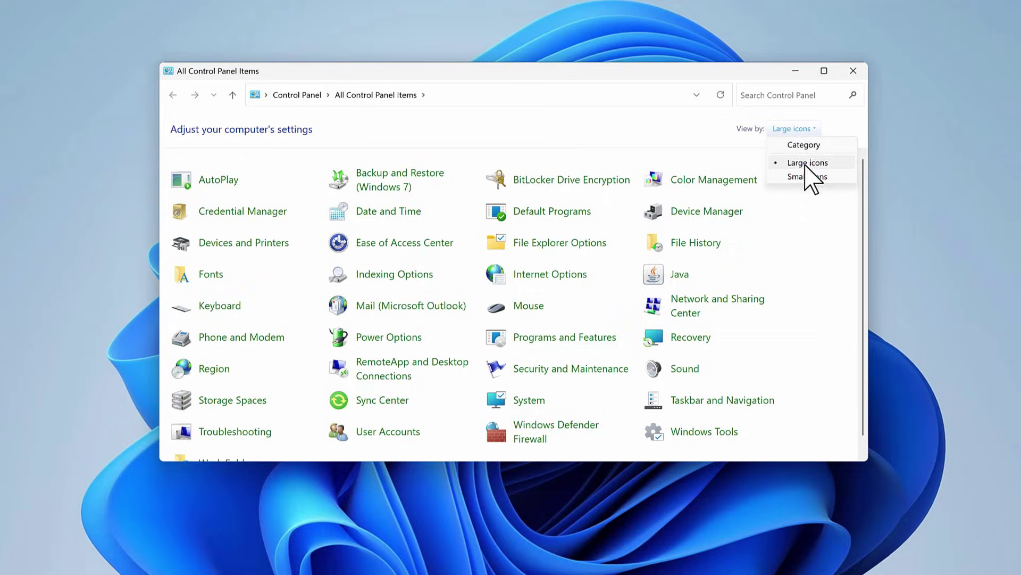
pyautogui.click(805, 163)
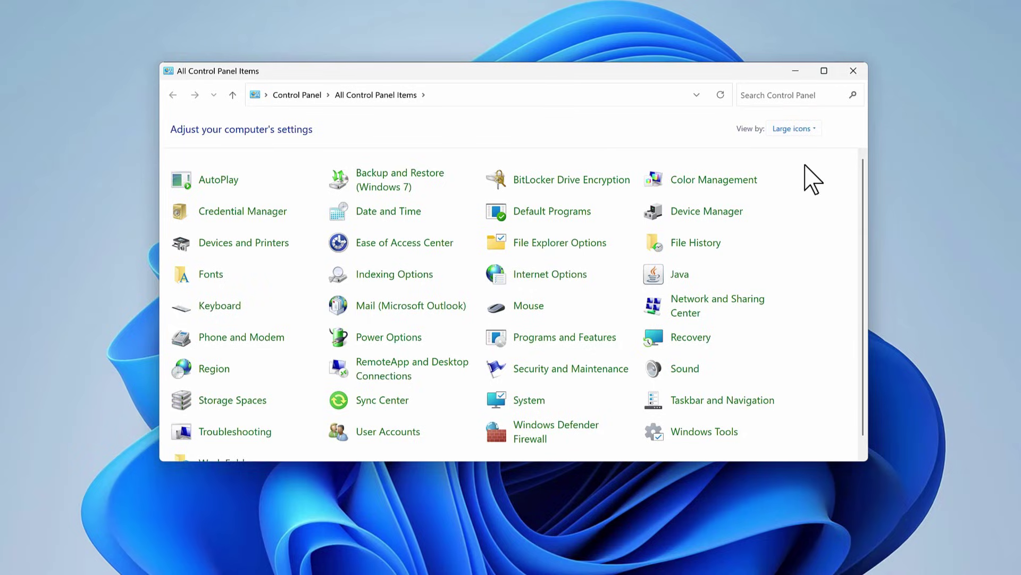
pyautogui.click(703, 304)
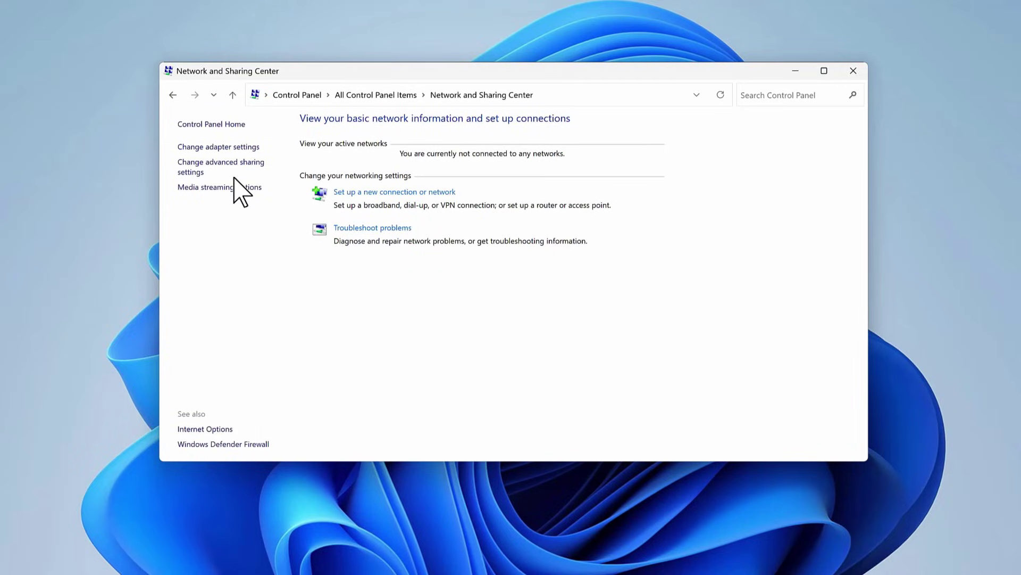
pyautogui.click(235, 148)
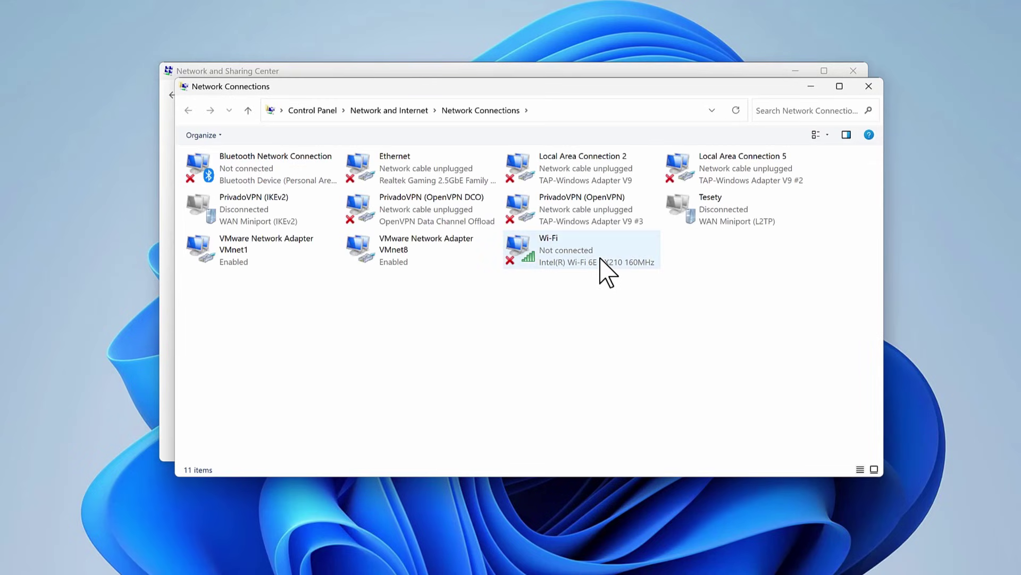
# Disable the Wi-Fi adapter, then enable it again
pyautogui.click(601, 261)
pyautogui.rightClick(601, 261)
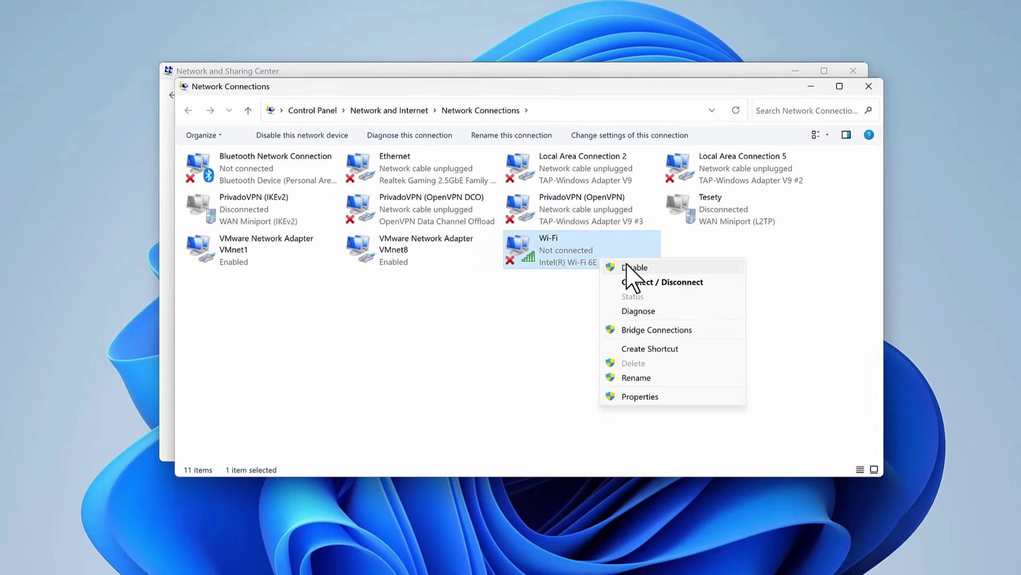
pyautogui.click(630, 264)
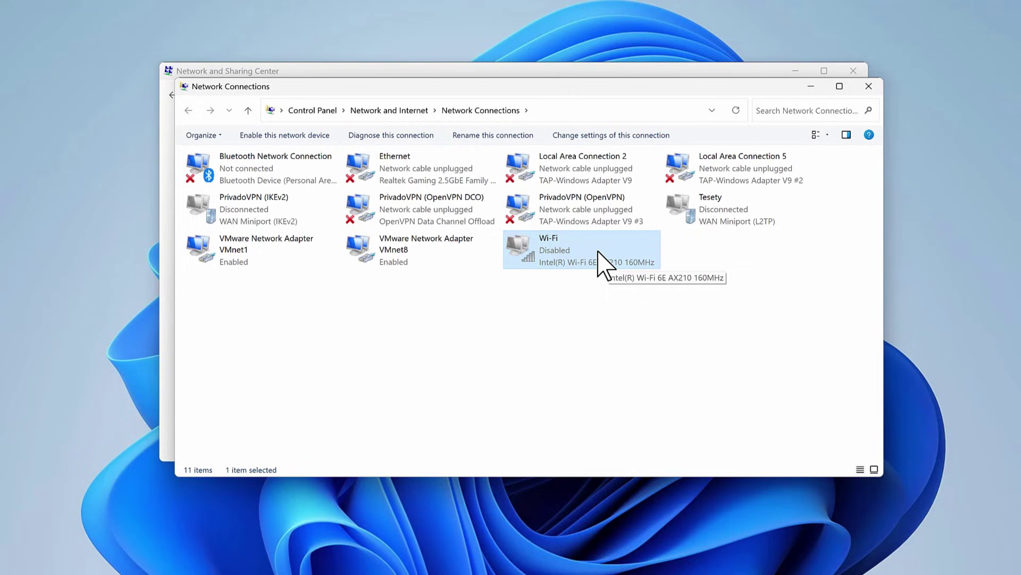
pyautogui.rightClick(594, 250)
pyautogui.click(617, 259)
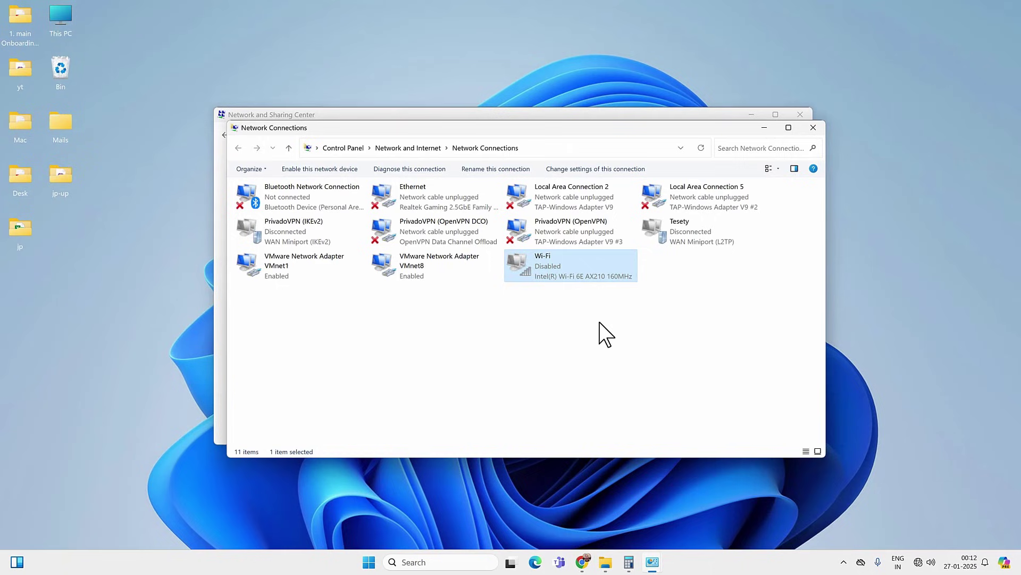
# Confirm Wi-Fi now connects to Timescope_5G, refresh the connections, and close Network Connections
pyautogui.click(918, 562)
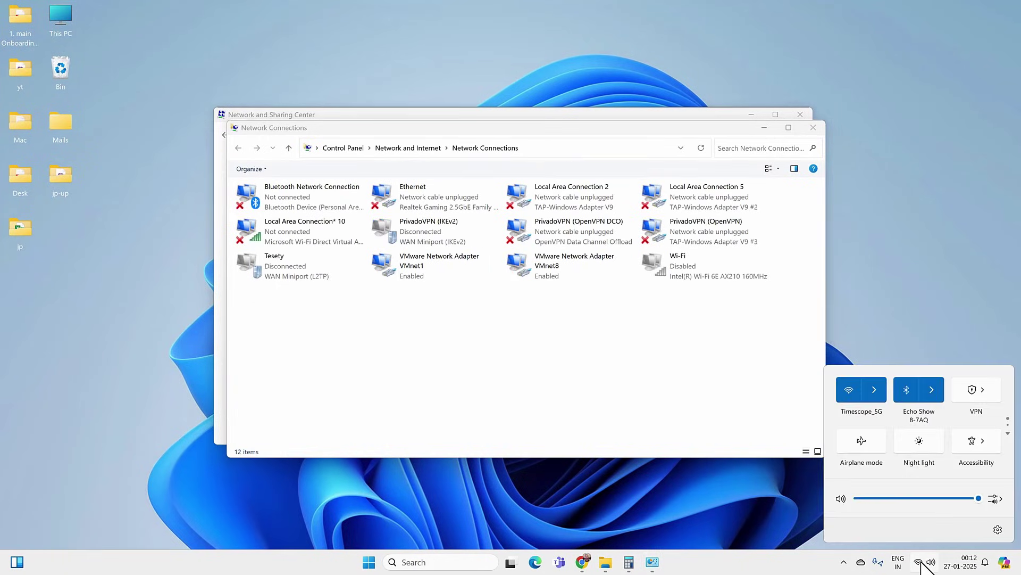
pyautogui.click(715, 349)
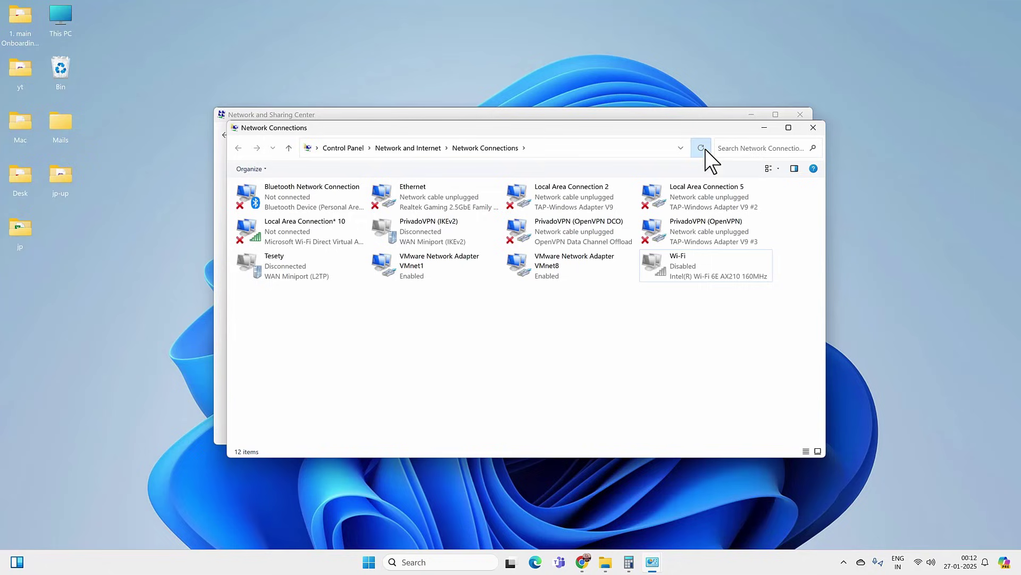
pyautogui.click(611, 150)
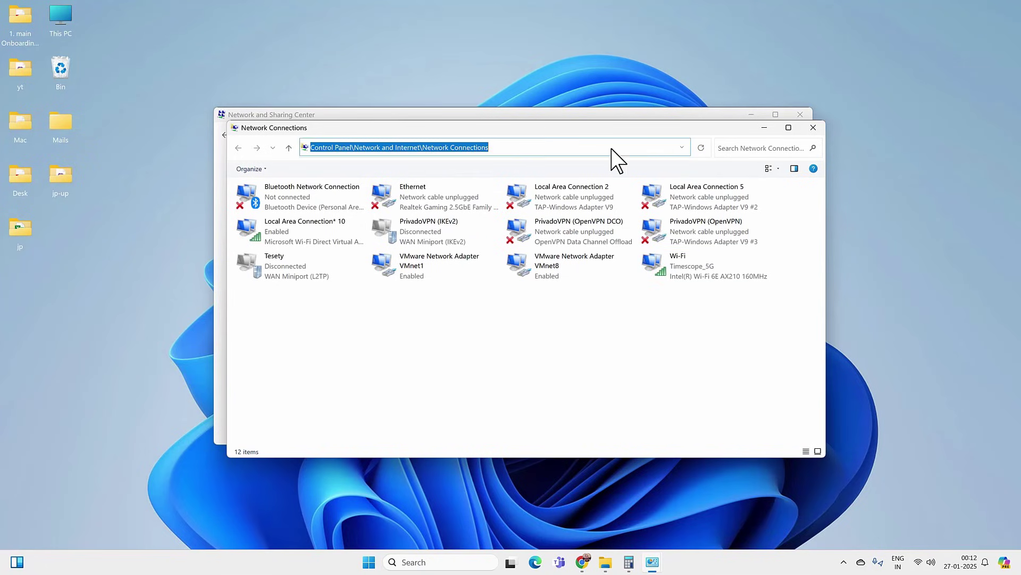
pyautogui.click(698, 304)
pyautogui.click(813, 128)
# Close Network and Sharing Center and open the Services console by searching 'services'
pyautogui.click(800, 115)
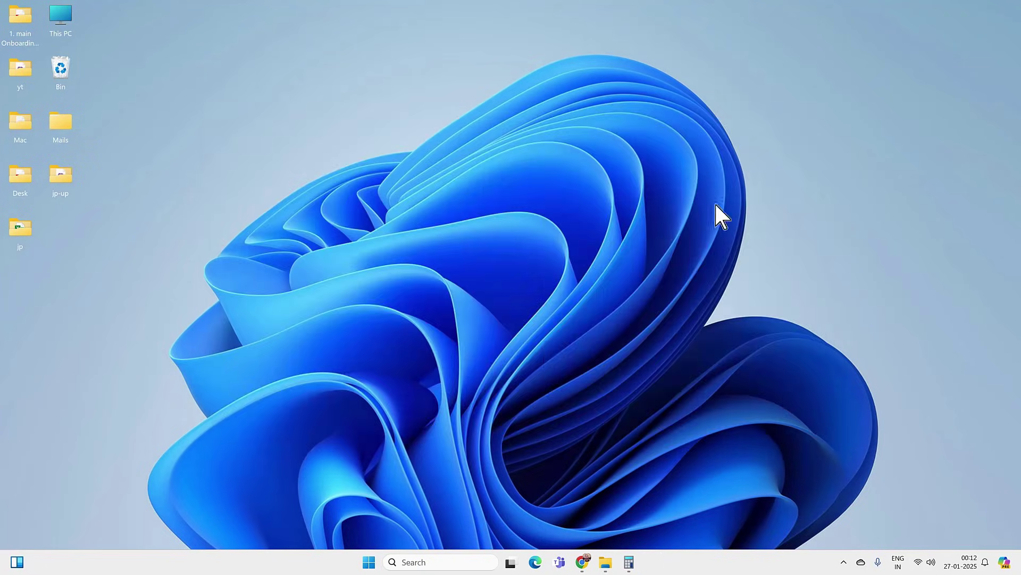
pyautogui.click(446, 562)
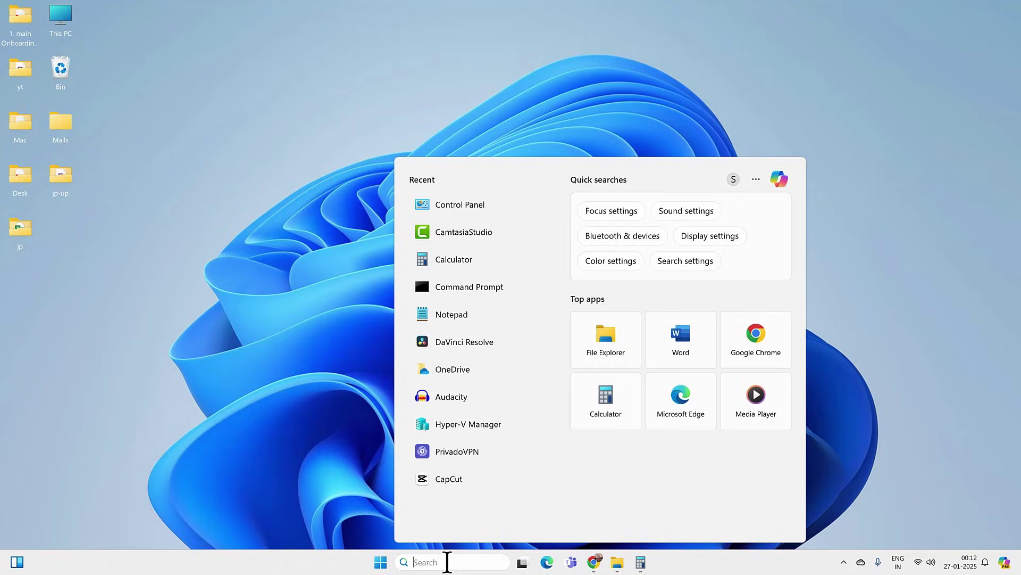
pyautogui.write('services')
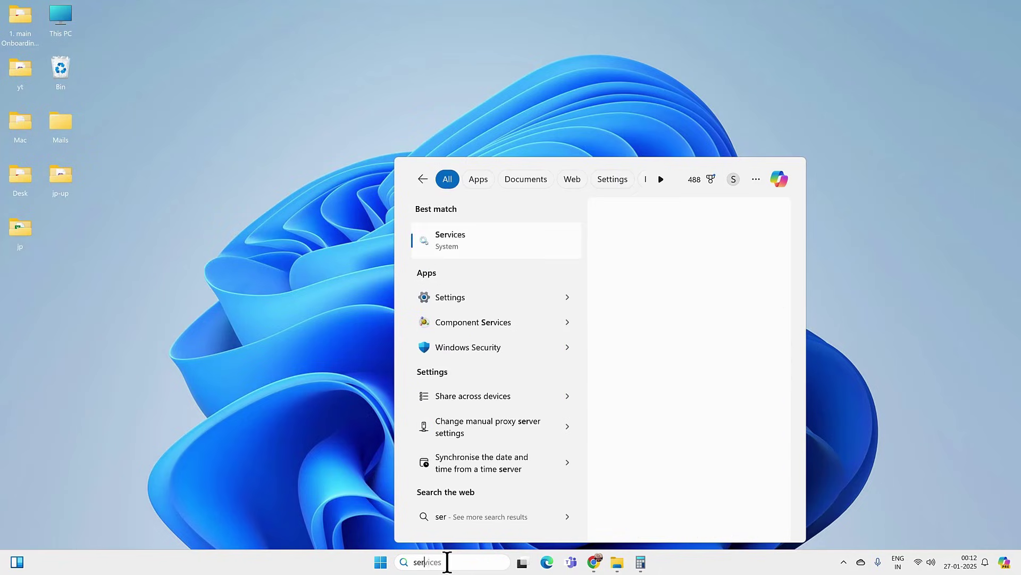
pyautogui.click(476, 242)
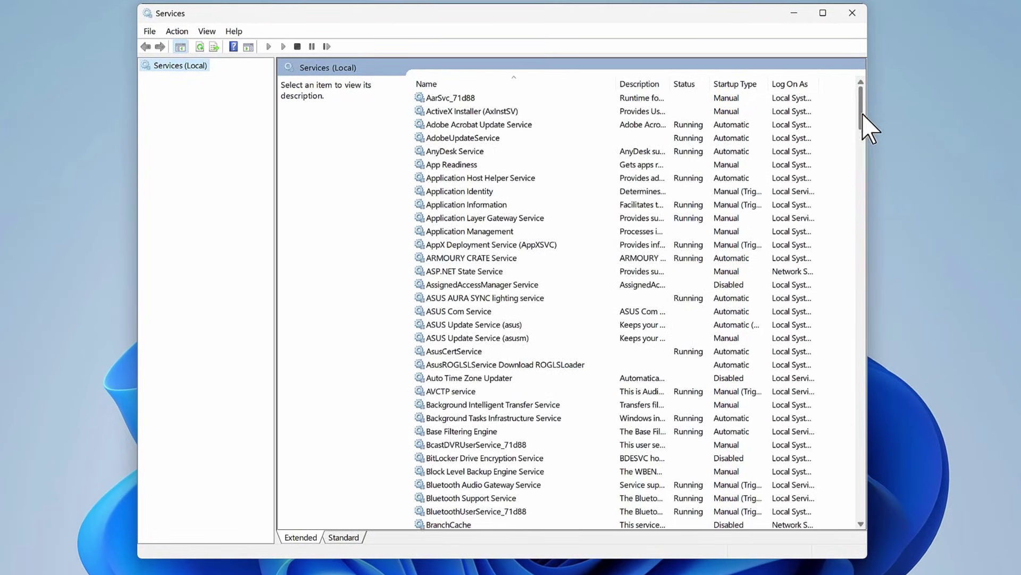
# Find WLAN AutoConfig at the bottom of the Services list and open its context menu
pyautogui.moveTo(805, 128); pyautogui.dragTo(779, 441)
pyautogui.scroll(-10, 839, 502)
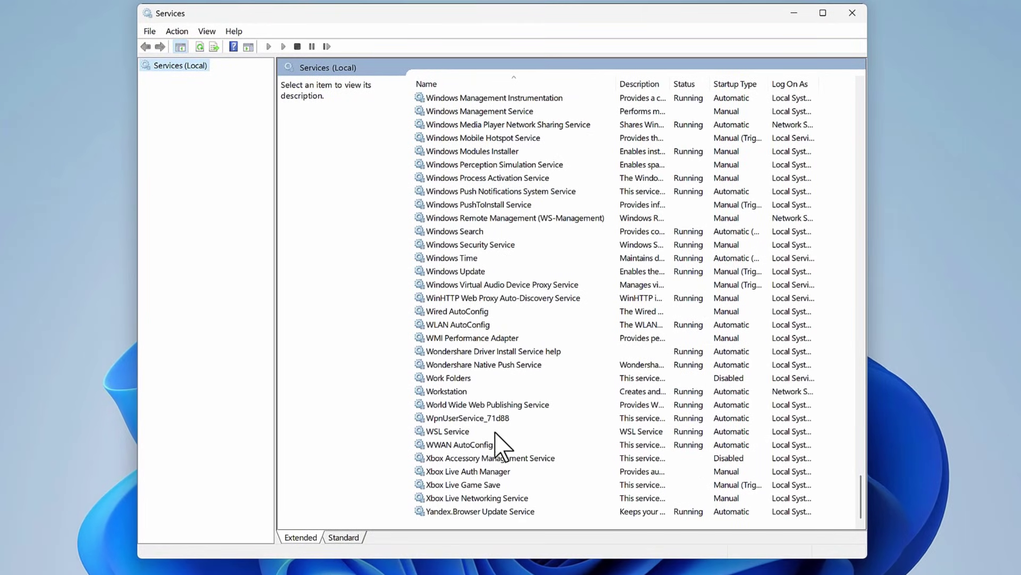
pyautogui.click(471, 326)
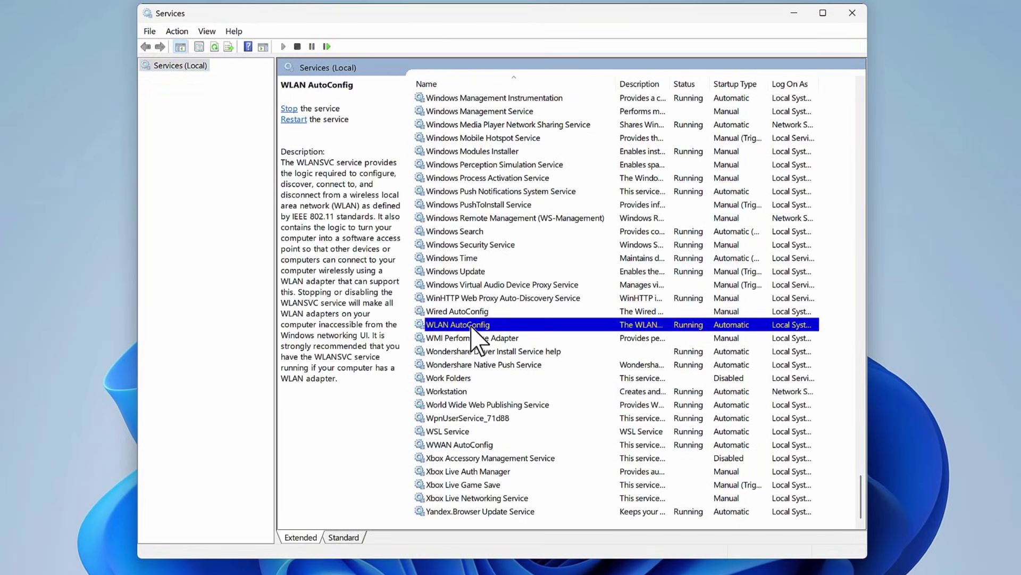
pyautogui.rightClick(515, 324)
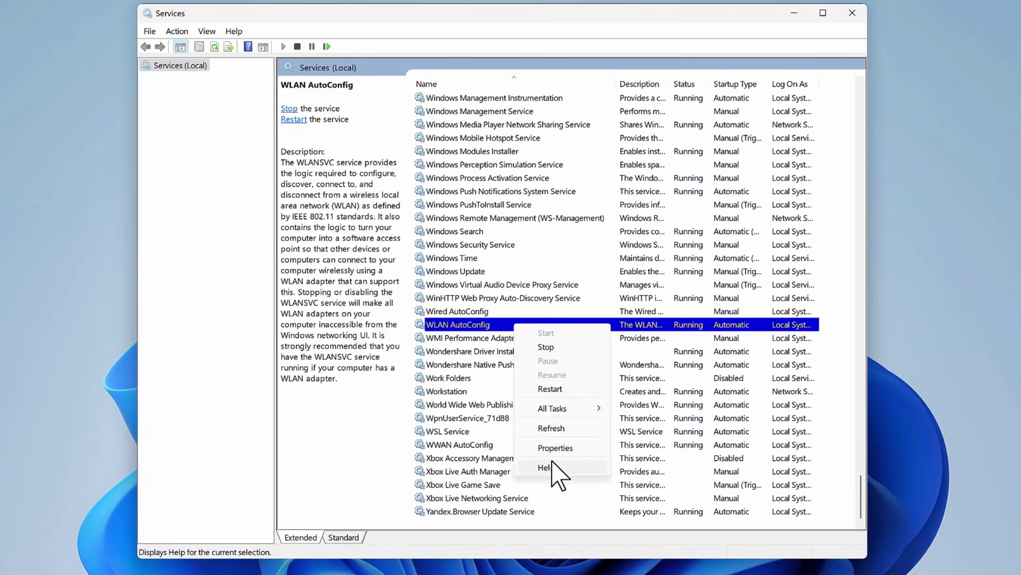
# Set WLAN AutoConfig's startup type to Automatic and apply it in its properties
pyautogui.click(558, 448)
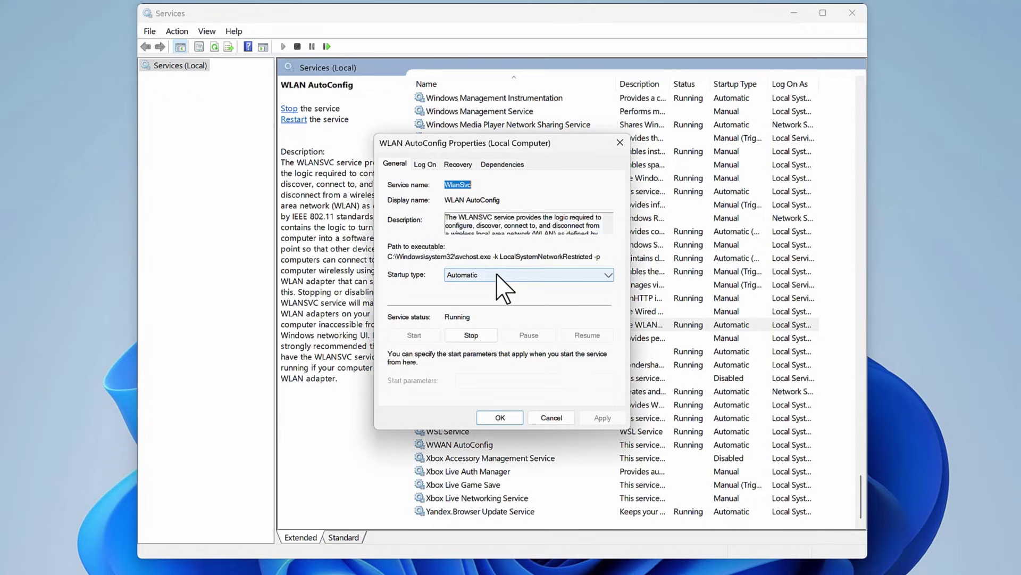
pyautogui.click(500, 274)
pyautogui.click(482, 296)
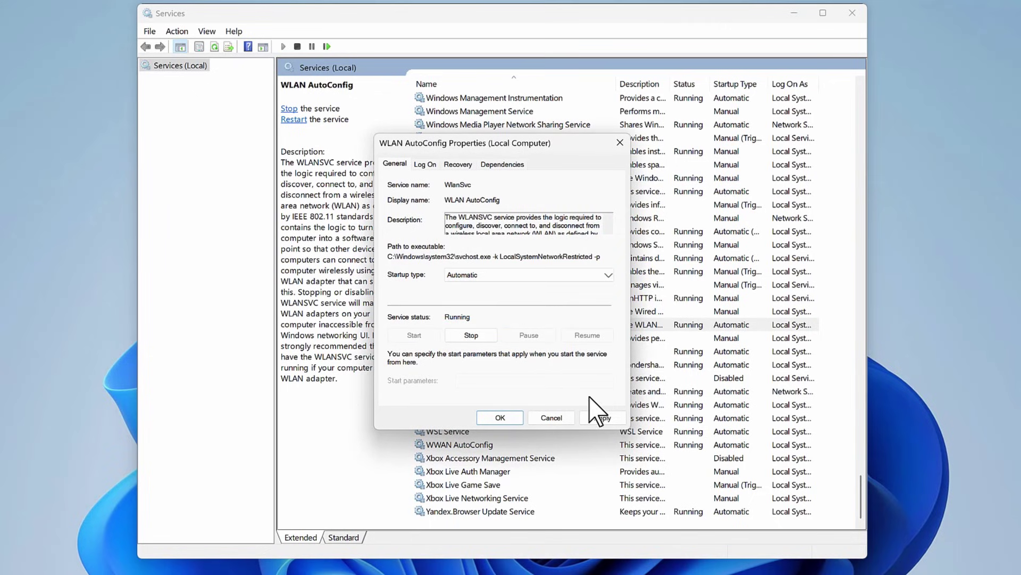
pyautogui.click(602, 417)
pyautogui.click(500, 418)
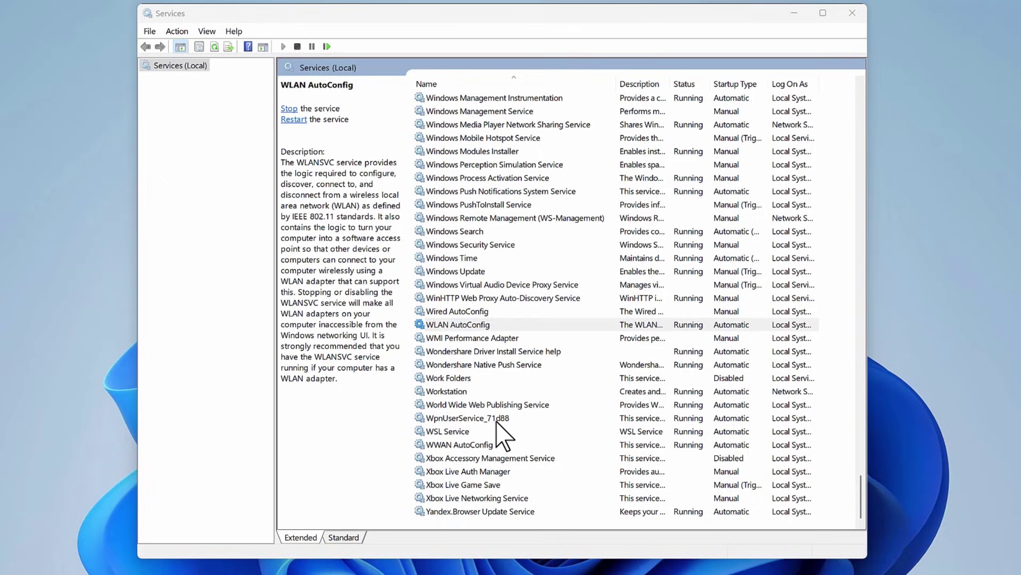
# Restart the WLAN AutoConfig service and check the available Wi-Fi networks
pyautogui.click(485, 326)
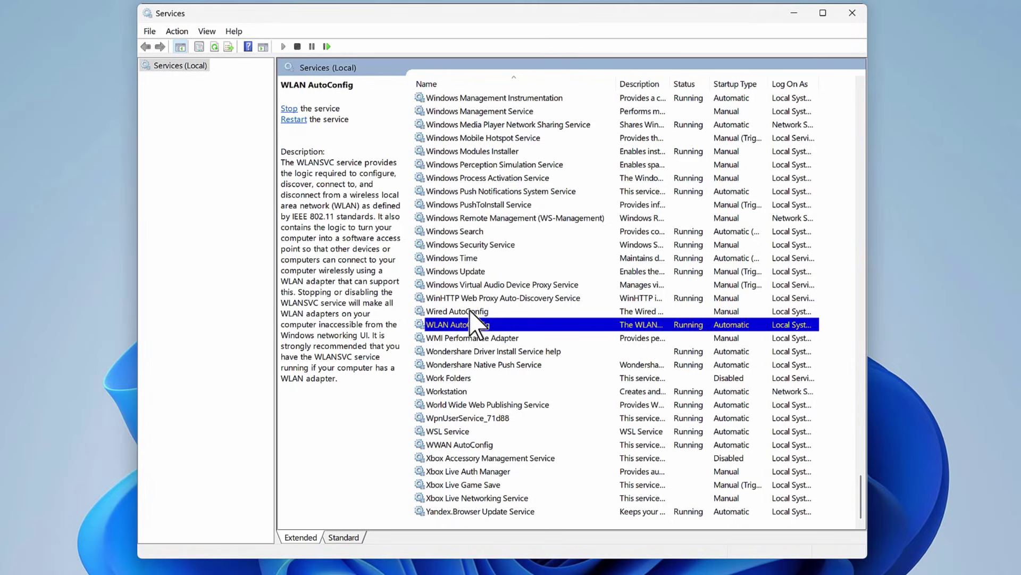
pyautogui.click(294, 120)
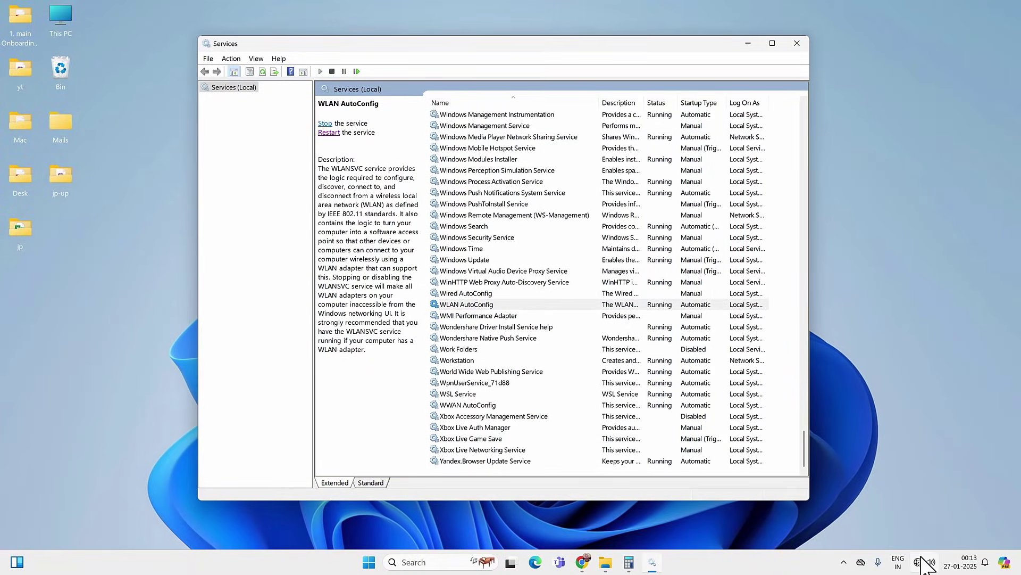
pyautogui.click(923, 563)
pyautogui.click(885, 396)
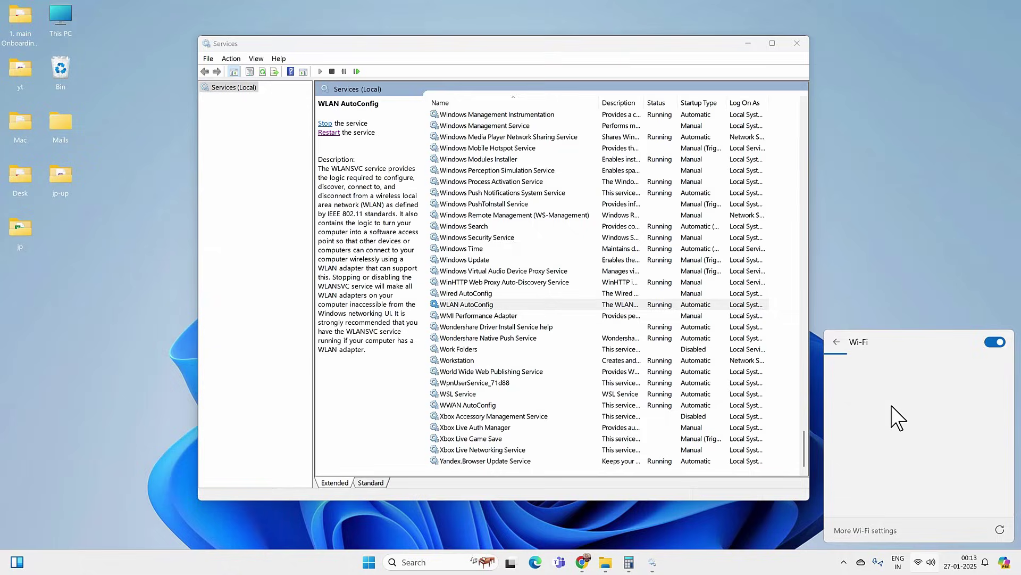
# Close Services and search 'devi' to find Device Manager
pyautogui.click(797, 43)
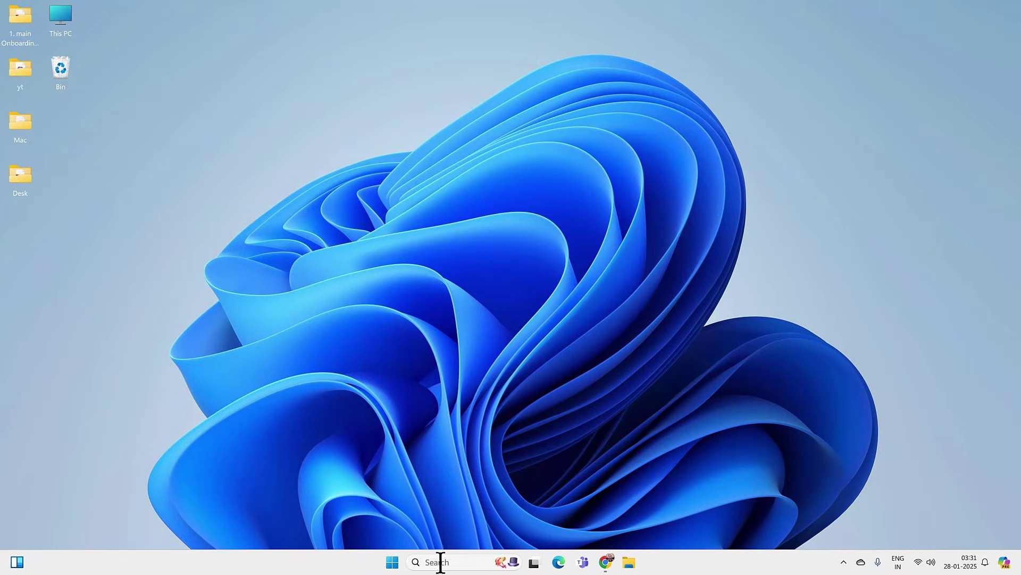
pyautogui.click(441, 563)
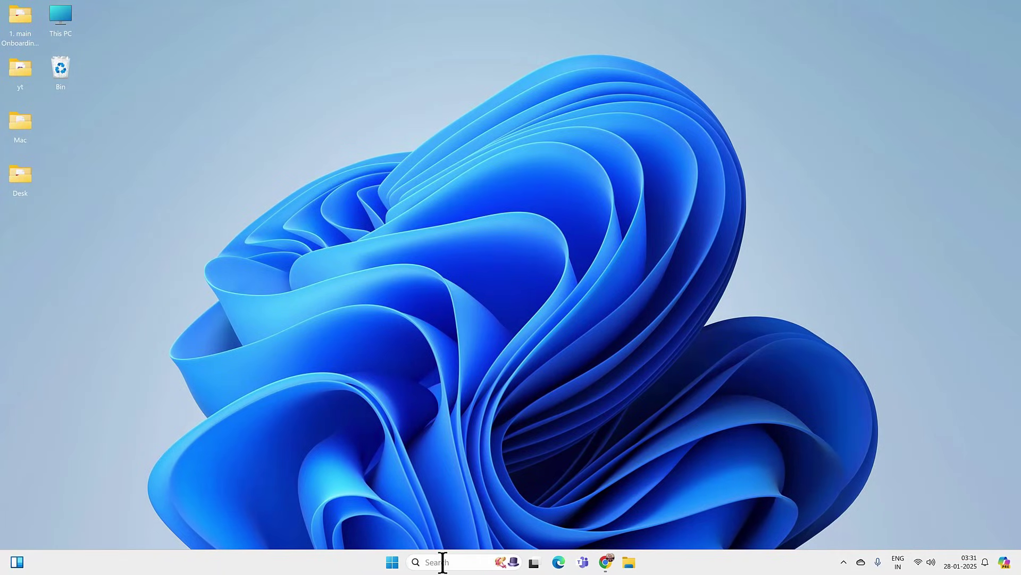
pyautogui.write('devi')
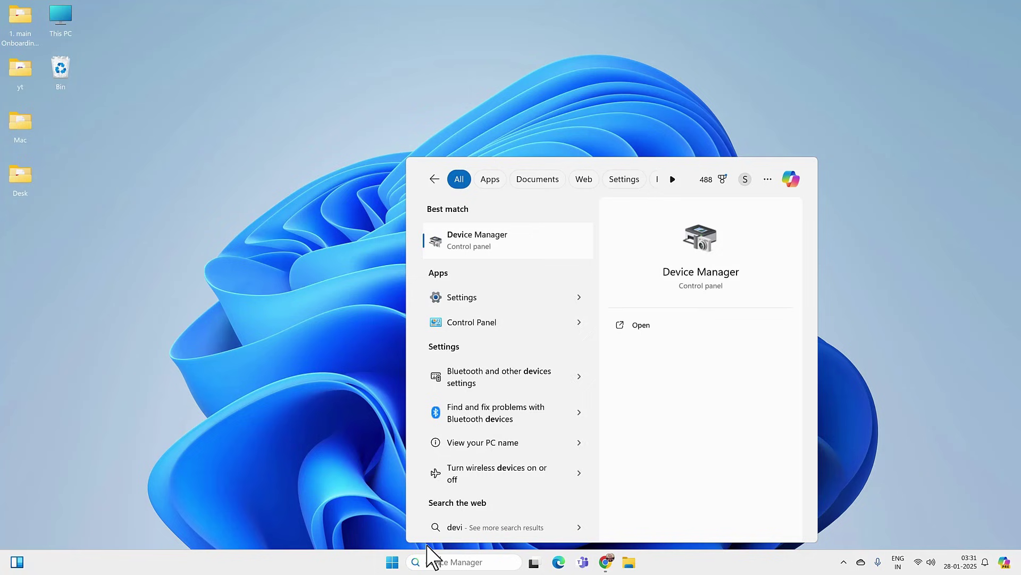
# Open Device Manager and select the Intel Wi-Fi 6E AX210 adapter under Network adapters
pyautogui.click(442, 242)
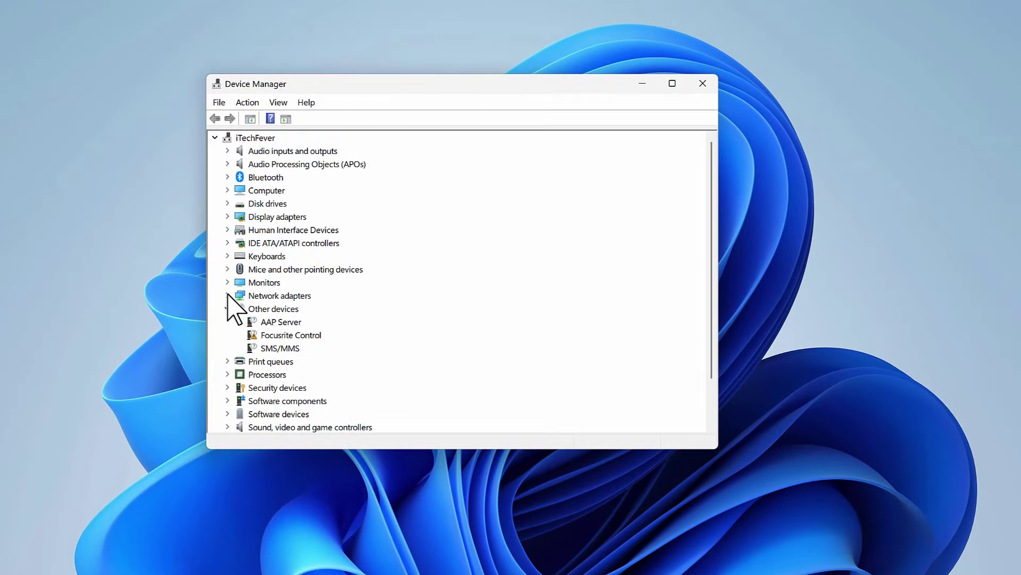
pyautogui.click(227, 295)
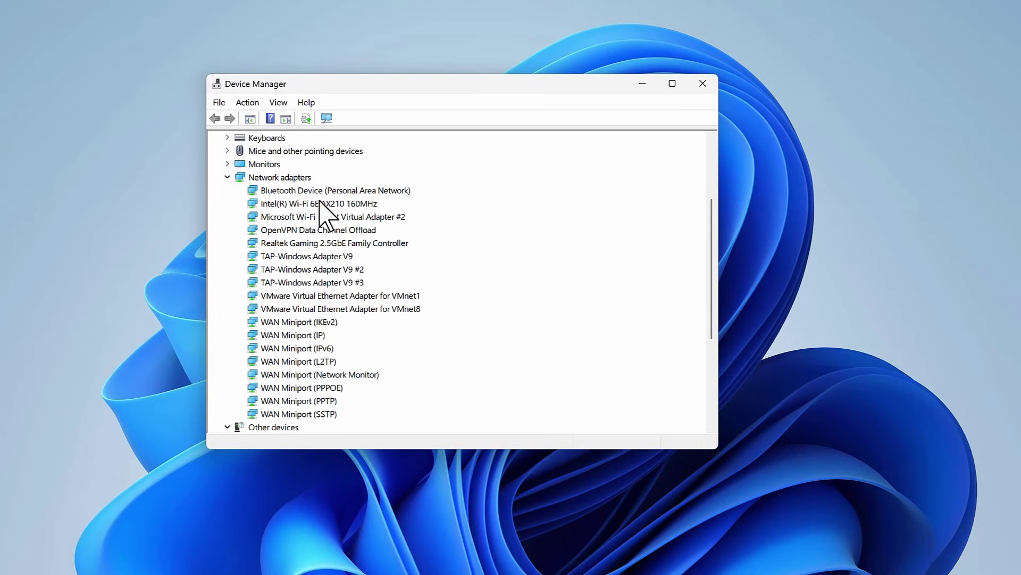
pyautogui.click(302, 204)
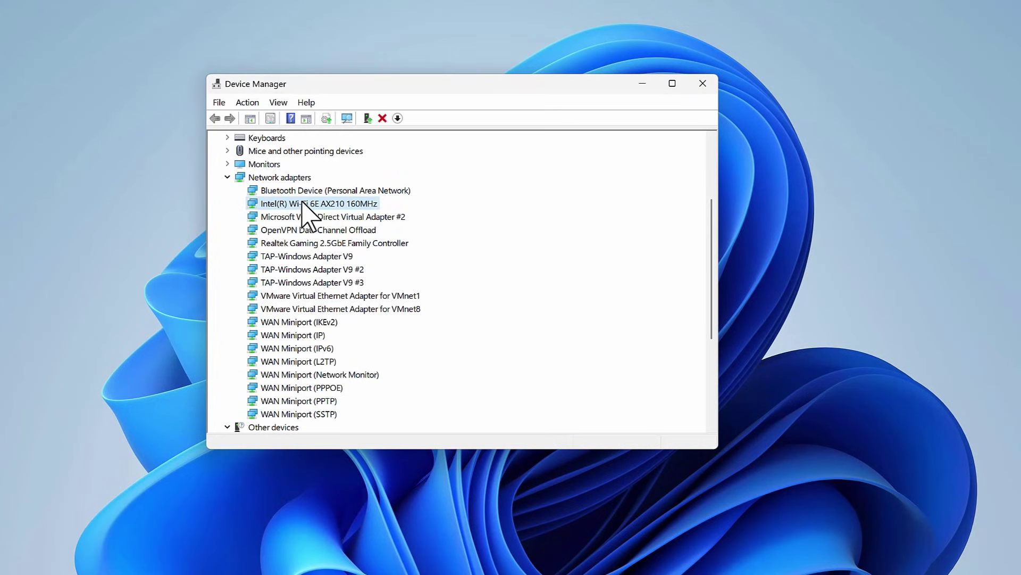
# Disable the Intel Wi-Fi adapter, confirm with Yes, then enable it again
pyautogui.rightClick(342, 204)
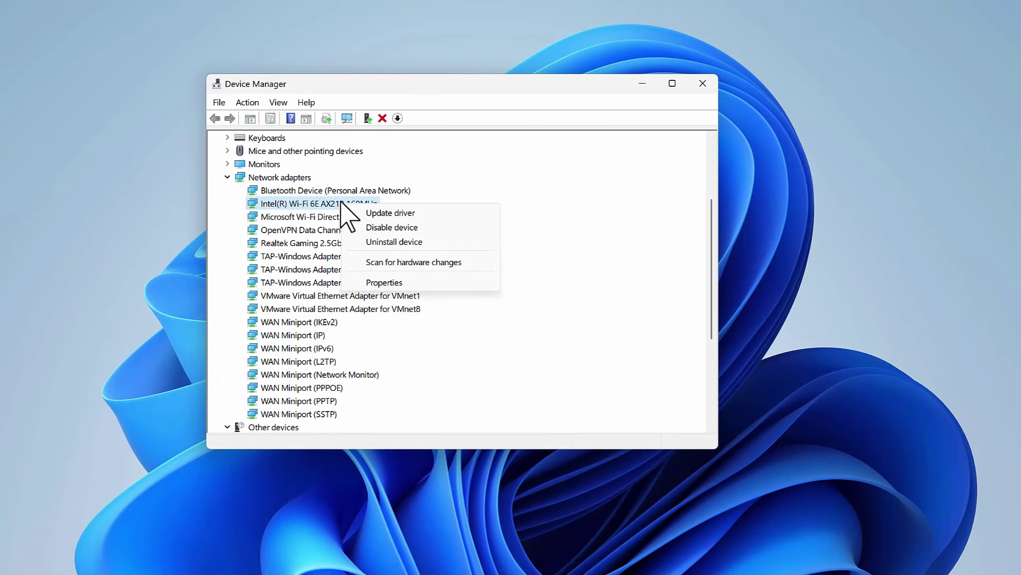
pyautogui.click(393, 228)
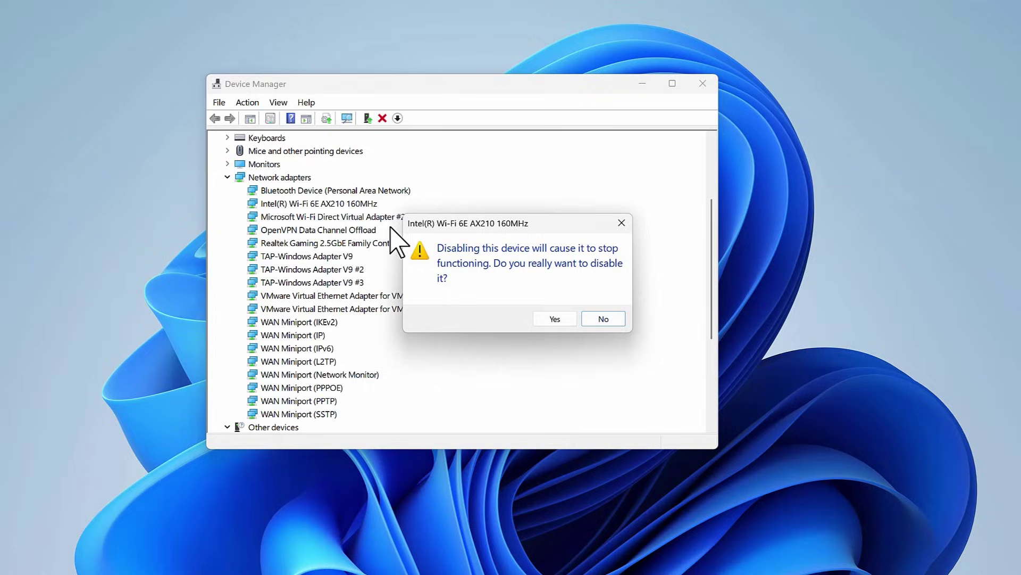
pyautogui.click(540, 319)
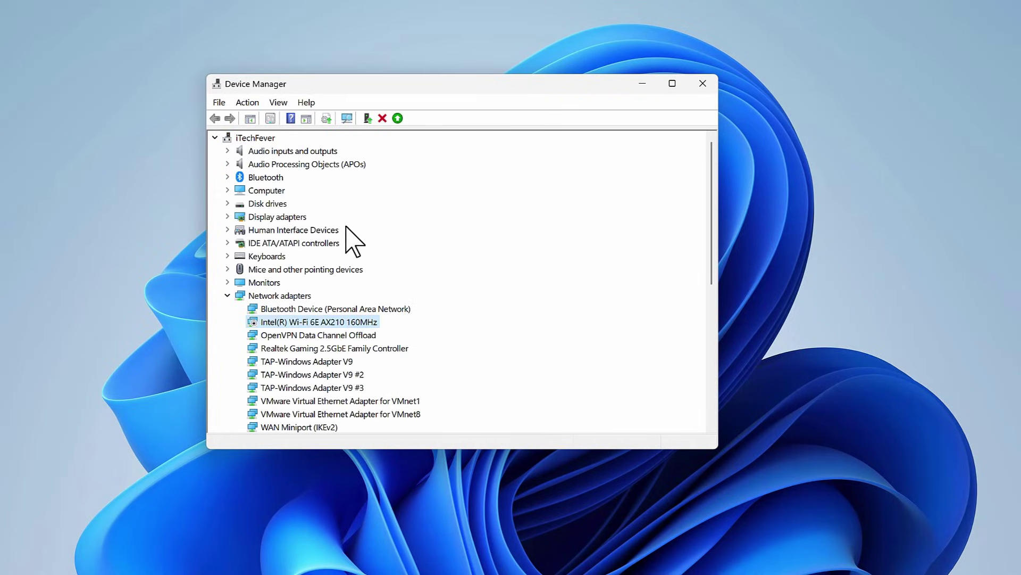
pyautogui.rightClick(329, 321)
pyautogui.click(363, 342)
# Uninstall the Intel Wi-Fi 6E AX210 adapter, then scan for hardware changes to reinstall it
pyautogui.rightClick(349, 318)
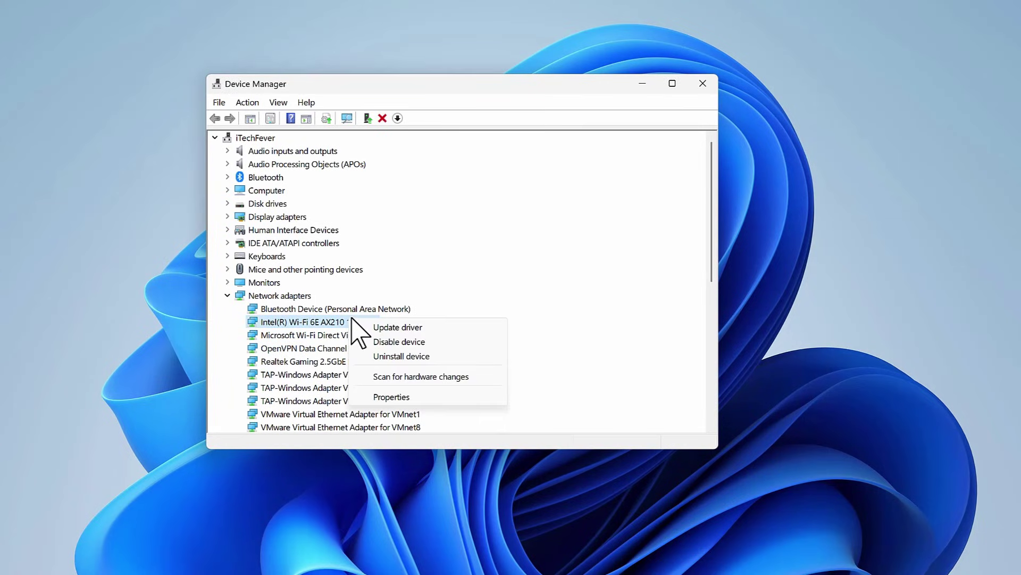
pyautogui.click(394, 356)
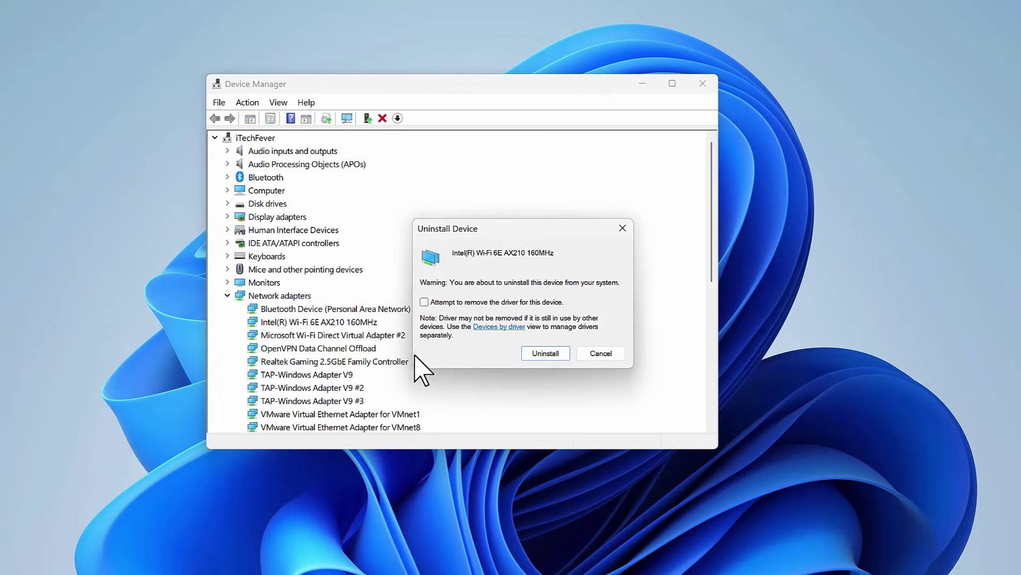
pyautogui.click(538, 354)
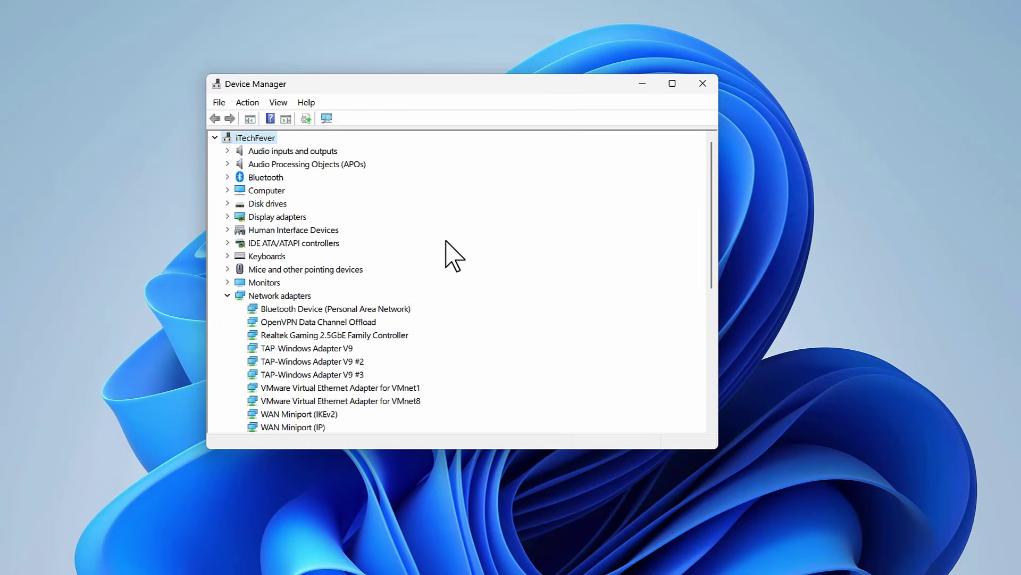
pyautogui.click(252, 106)
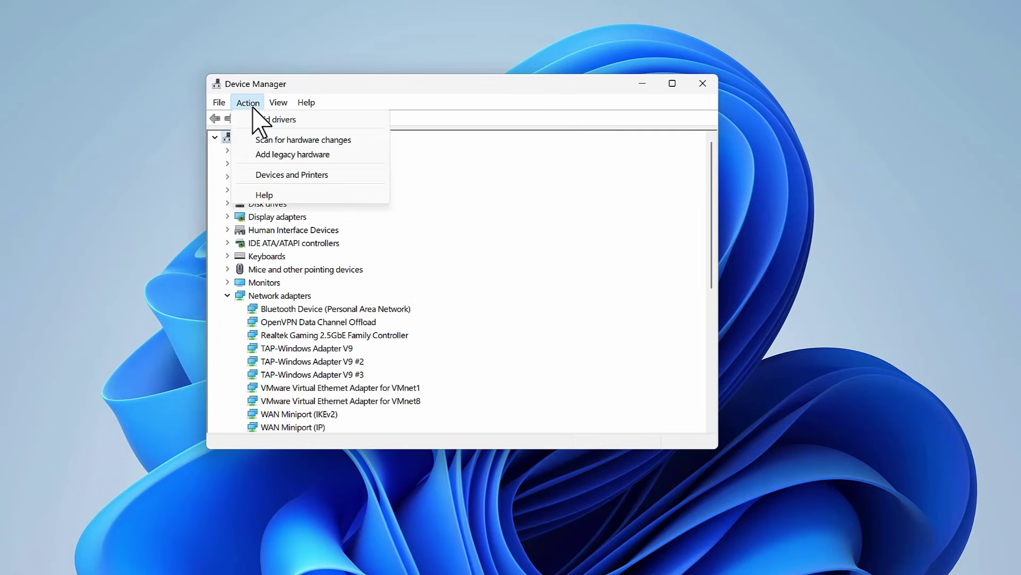
pyautogui.click(284, 141)
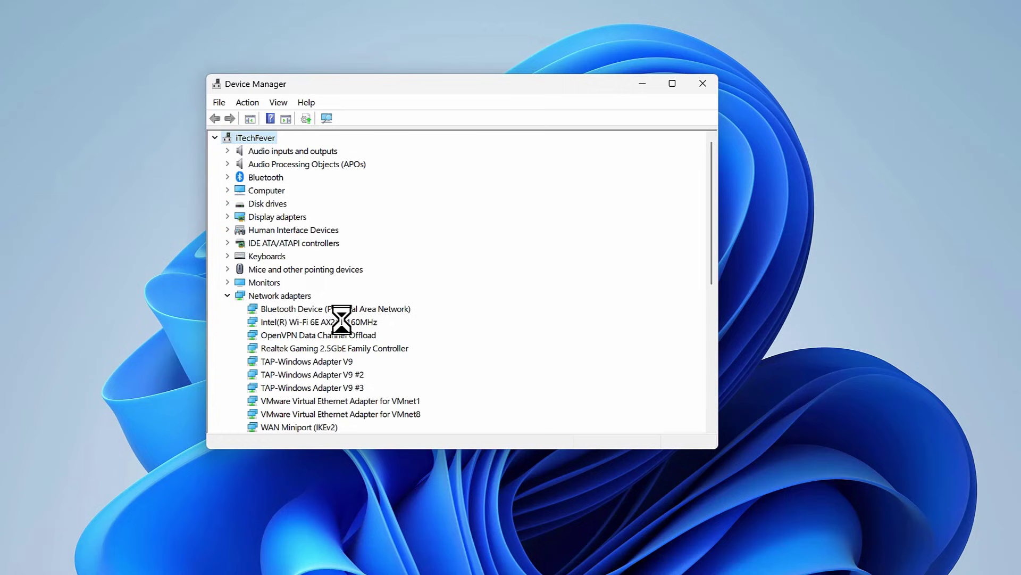
# Uninstall the Intel Wi-Fi adapter with 'Attempt to remove the driver' ticked, then close Device Manager
pyautogui.click(342, 321)
pyautogui.rightClick(361, 320)
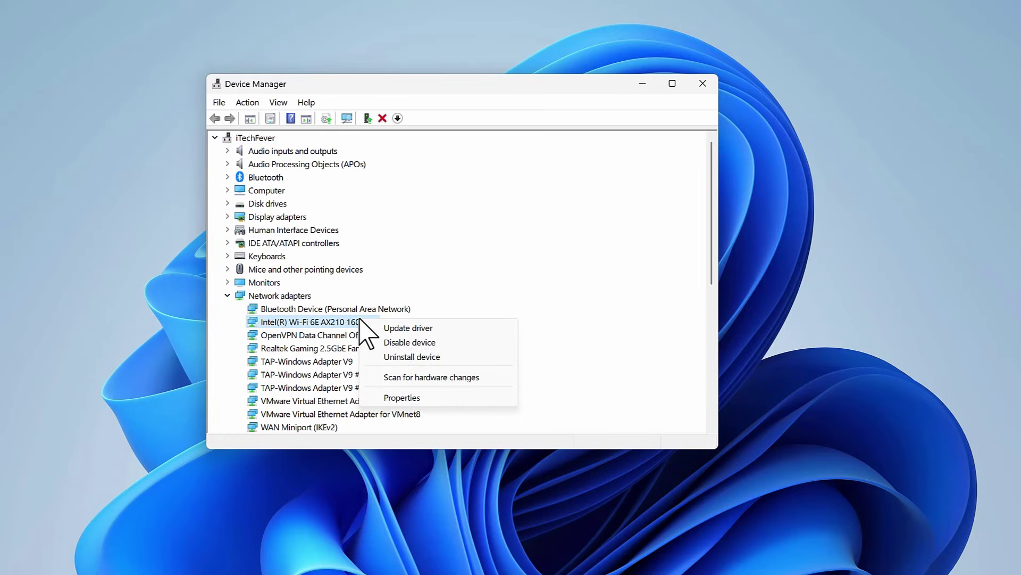
pyautogui.click(412, 356)
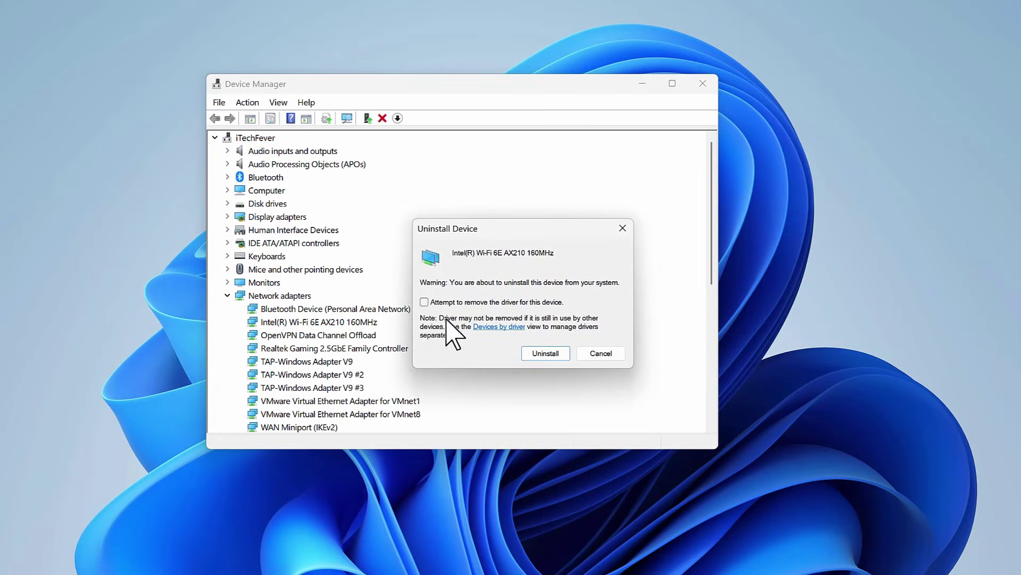
pyautogui.click(424, 301)
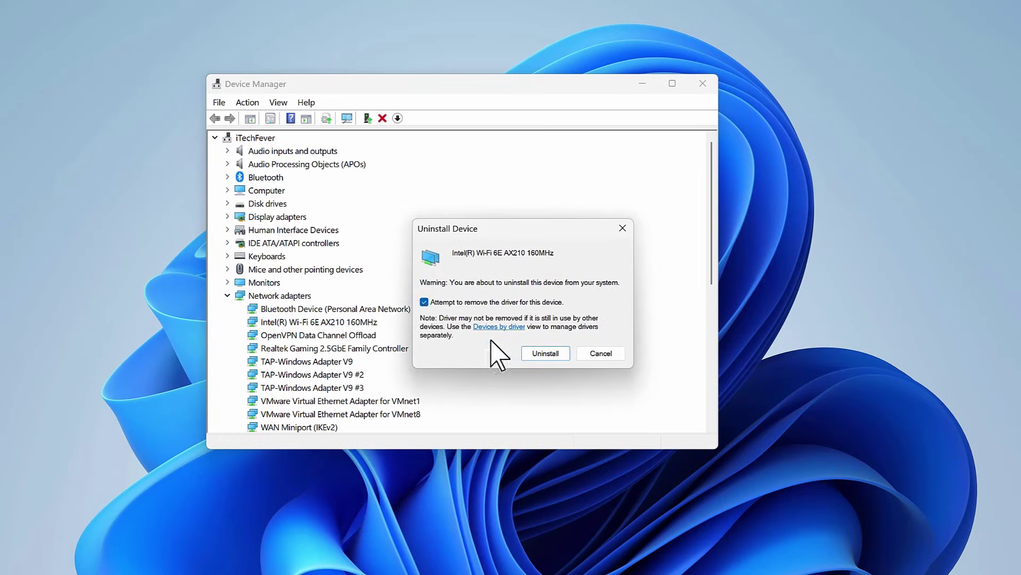
pyautogui.click(541, 355)
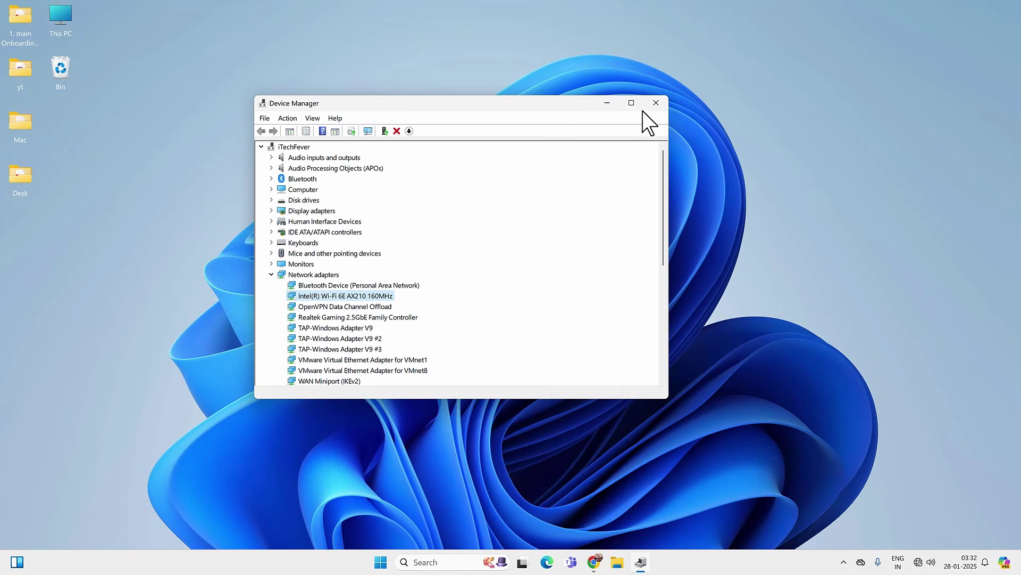
pyautogui.click(656, 103)
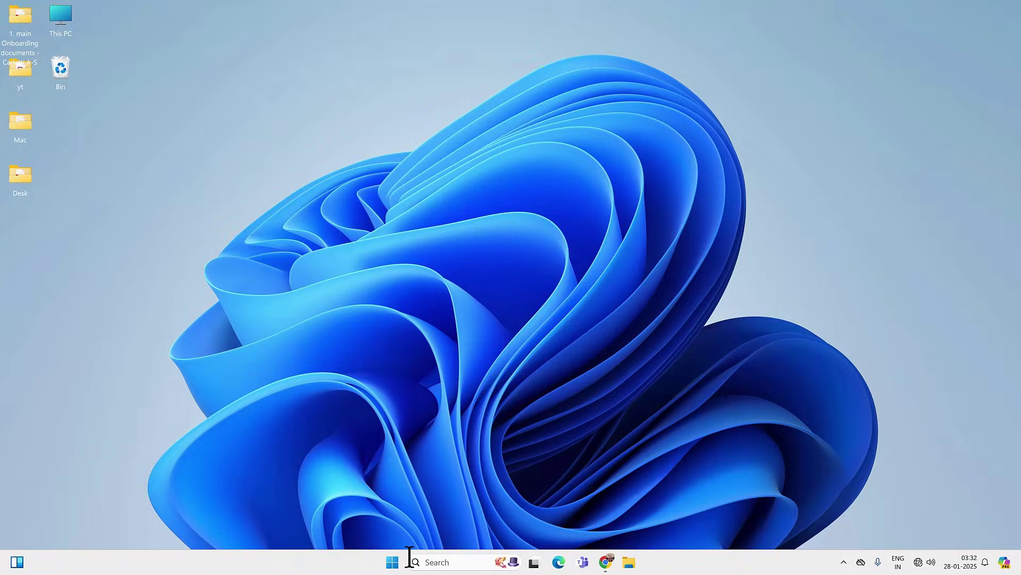
# Run Network reset from Advanced network settings, confirm it with Yes, and close Settings
pyautogui.click(392, 562)
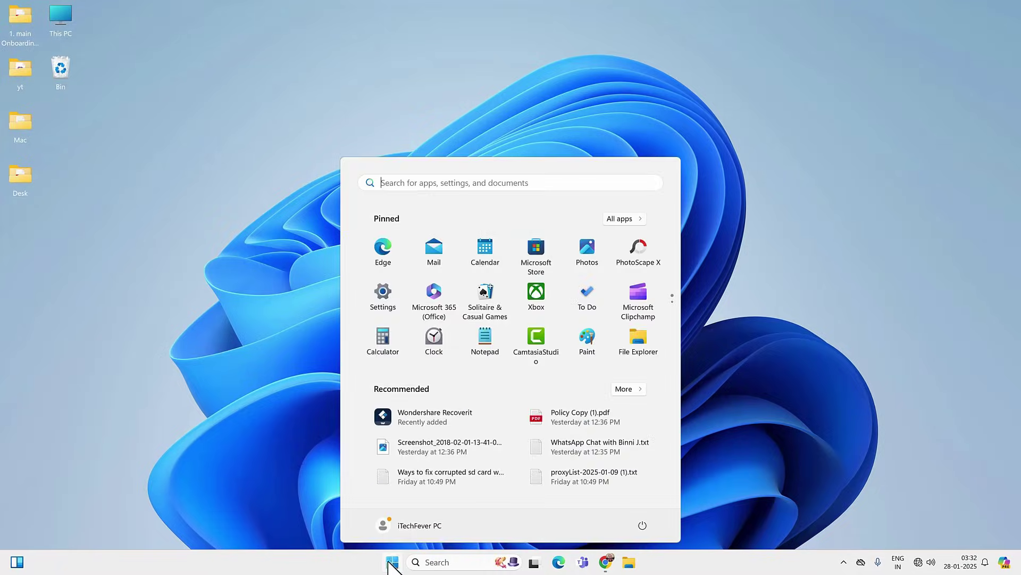
pyautogui.click(385, 296)
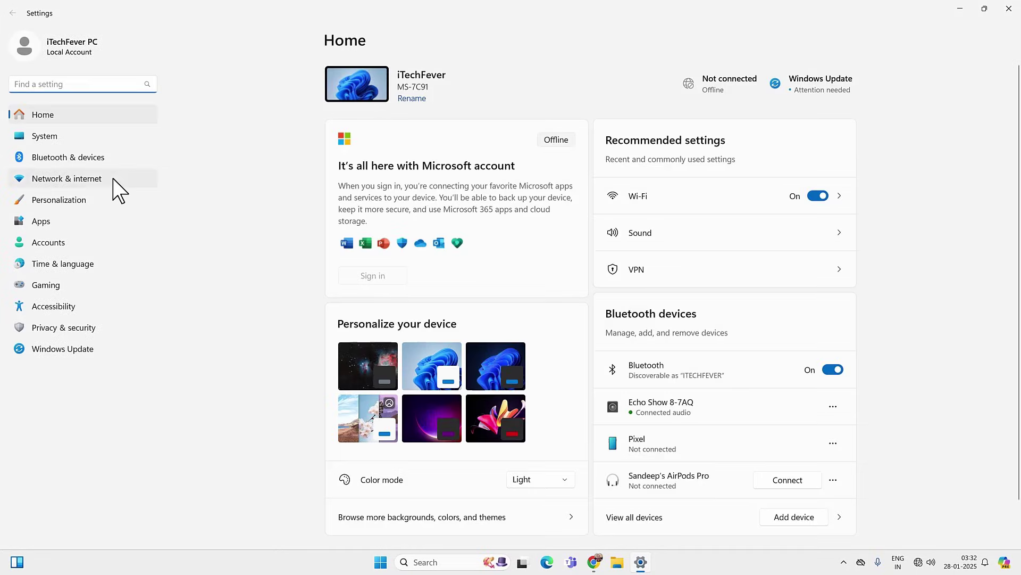
pyautogui.click(91, 180)
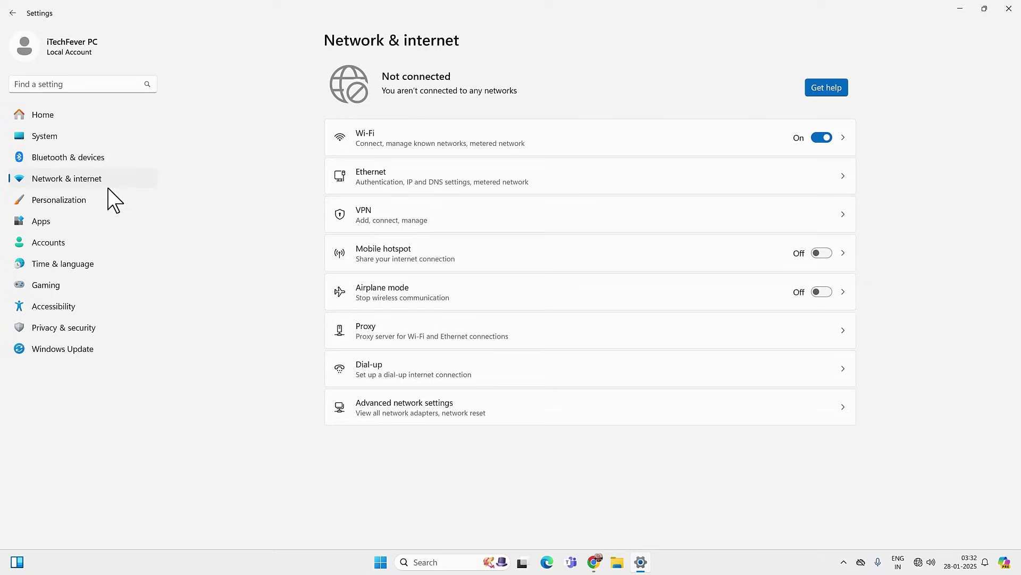
pyautogui.click(436, 414)
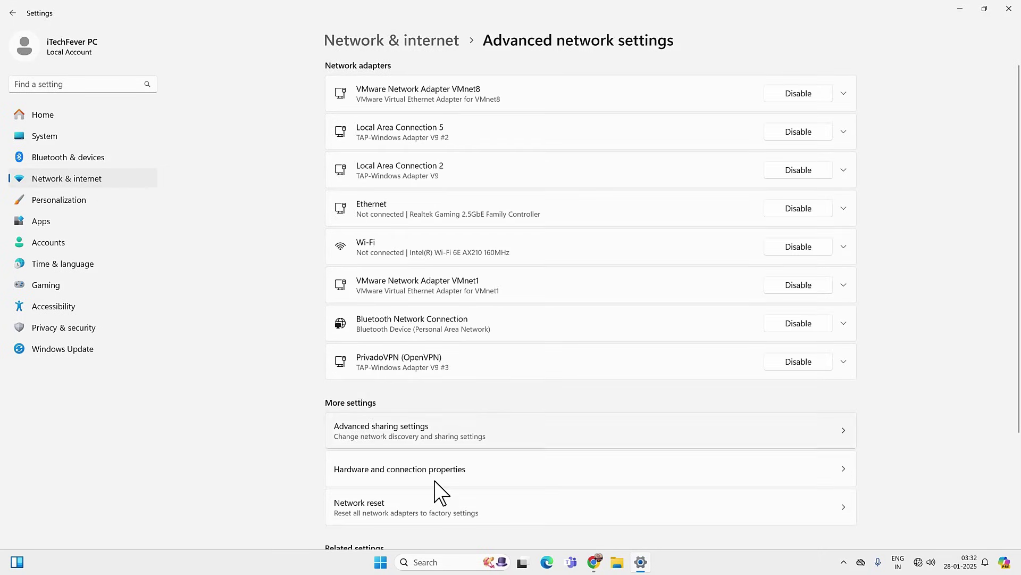
pyautogui.click(431, 507)
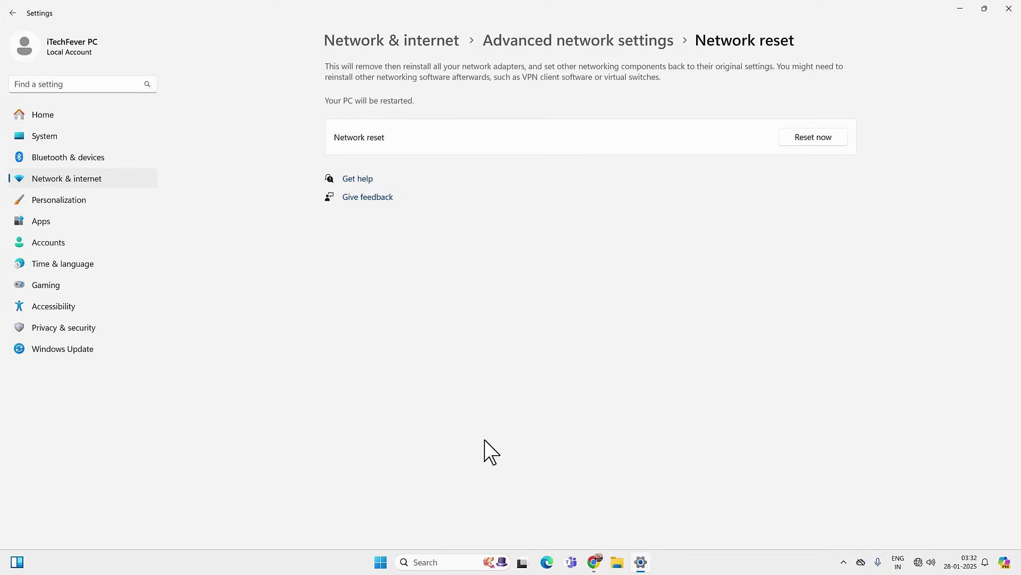
pyautogui.click(812, 140)
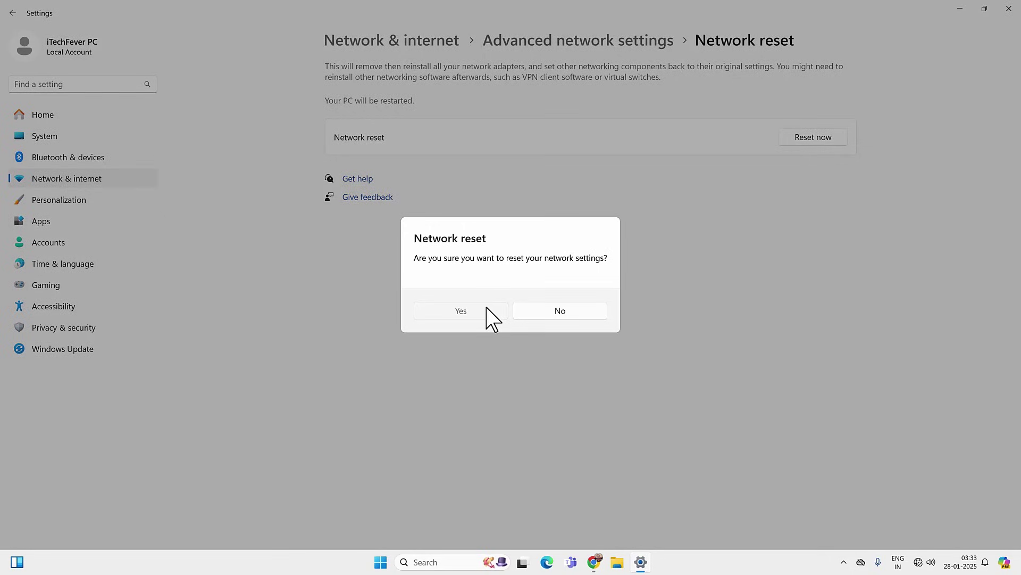
pyautogui.click(461, 310)
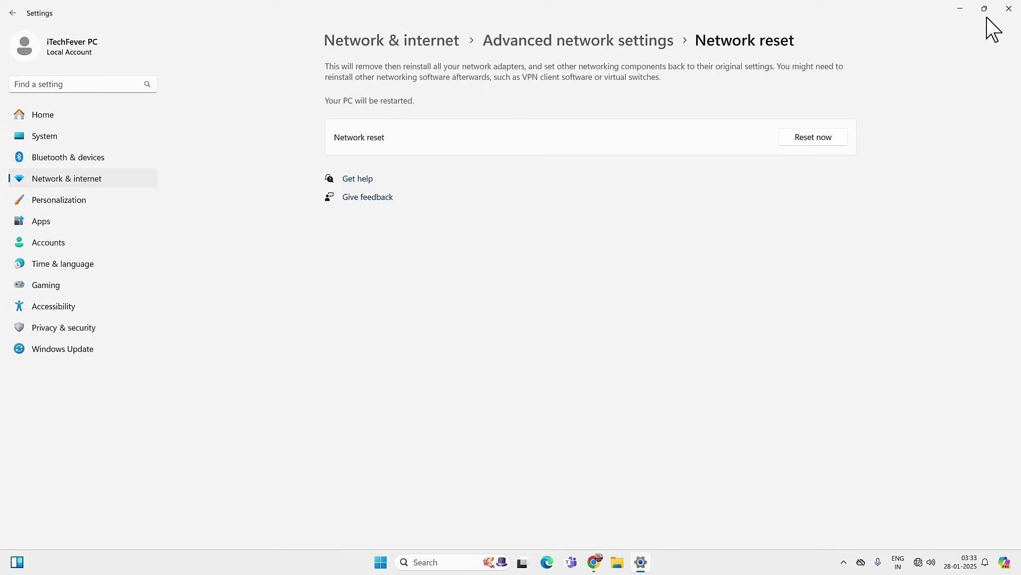
pyautogui.click(1008, 10)
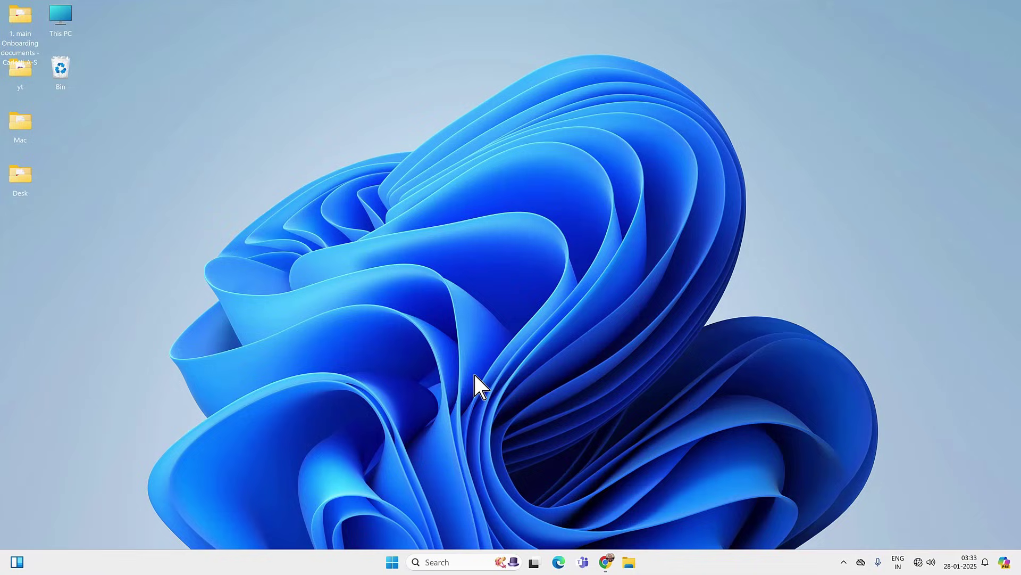
# Search 'cmd' and launch Command Prompt as administrator
pyautogui.click(452, 562)
pyautogui.write('cmd')
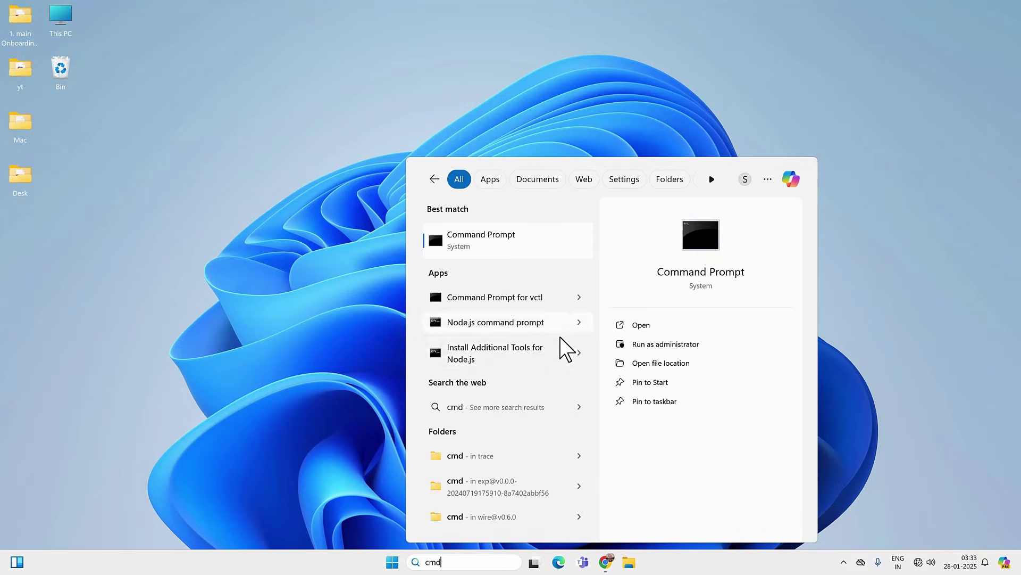
pyautogui.click(668, 340)
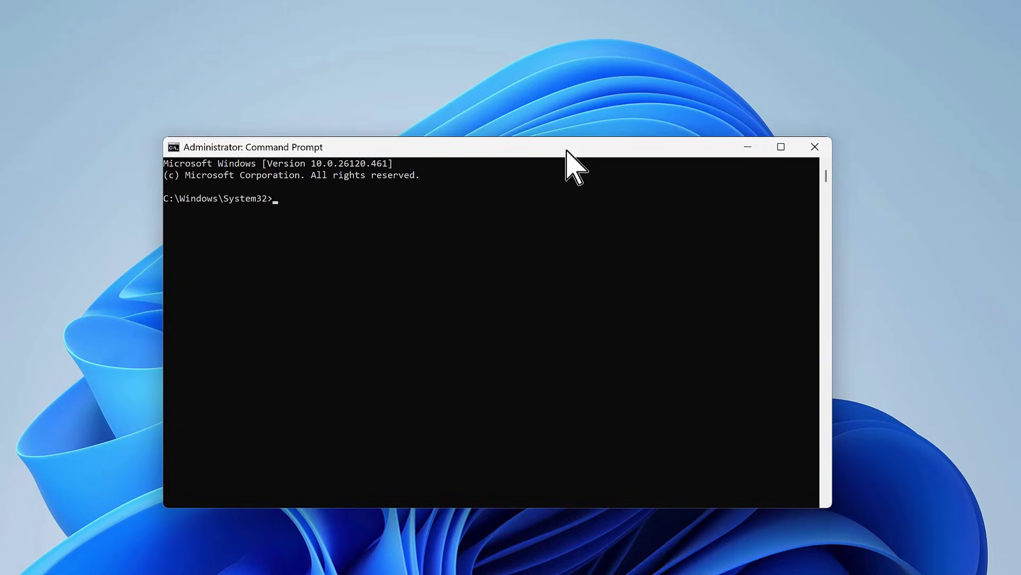
# Run 'netsh winsock reset' and 'netsh int ip reset', then close the window
pyautogui.write('netsh ')
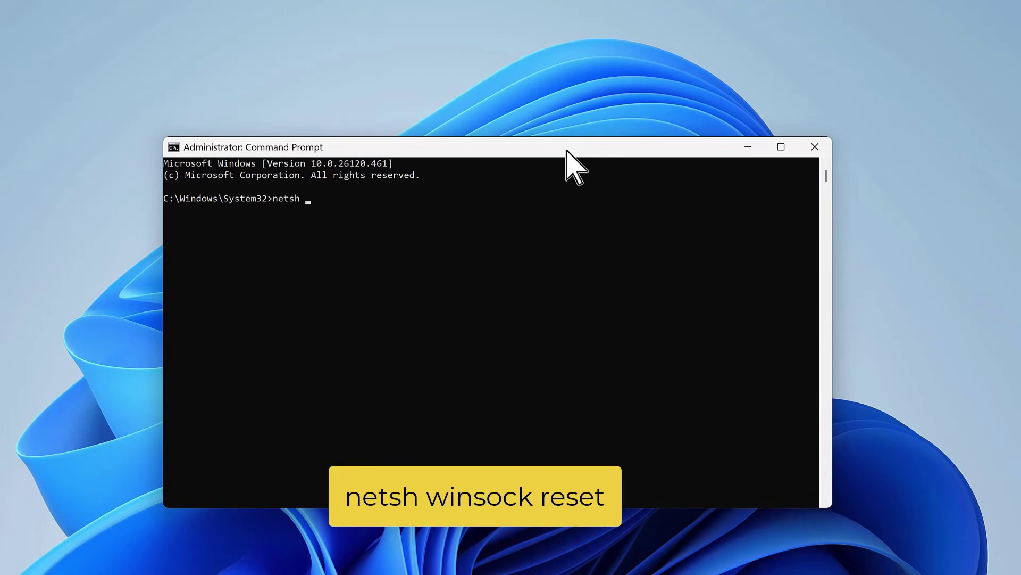
pyautogui.write('winsock reset')
pyautogui.press('Return')
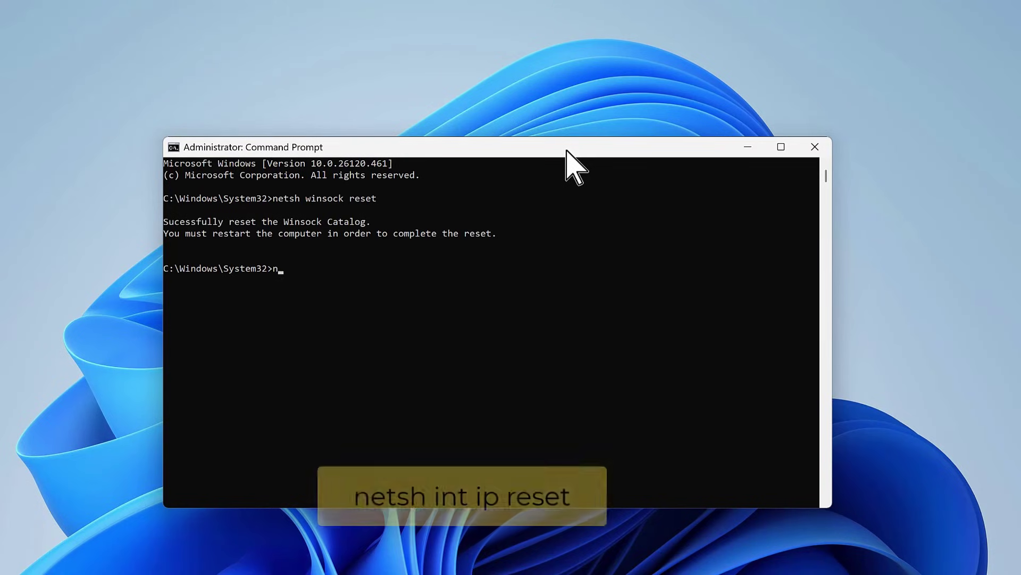
pyautogui.write('netsh in')
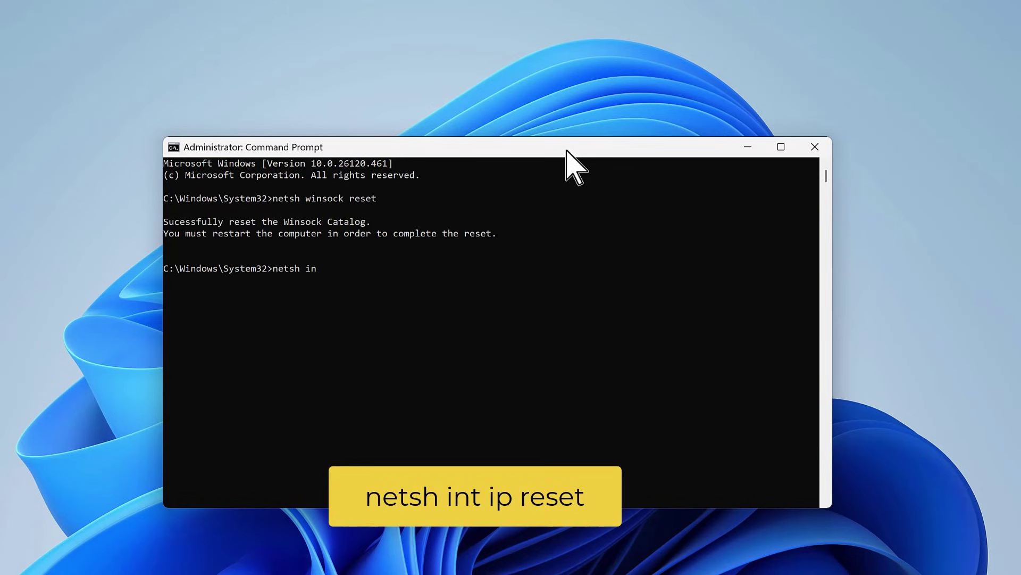
pyautogui.write('t ip reset')
pyautogui.press('Return')
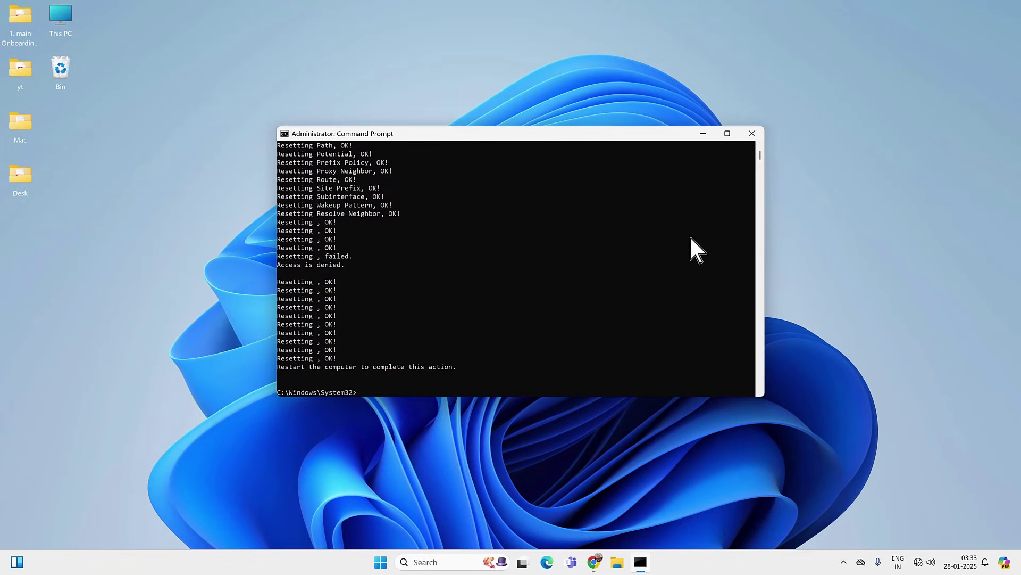
pyautogui.click(752, 133)
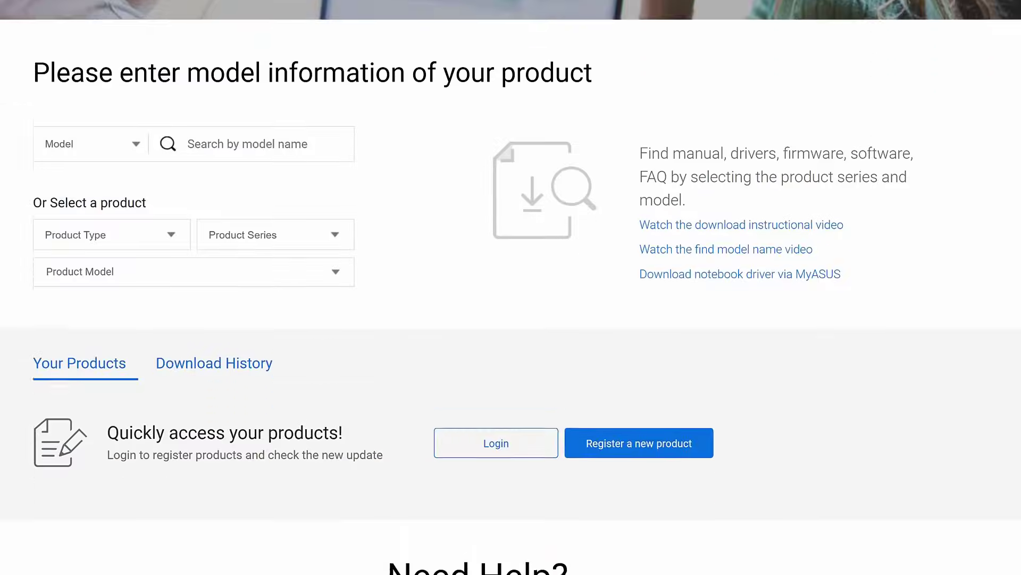
# Choose Laptops, ASUS TUF Gaming Series and model FA507RC, then scroll through its drivers and tools downloads
pyautogui.scroll(-2, 266, 266)
pyautogui.click(91, 141)
pyautogui.click(91, 399)
pyautogui.click(275, 145)
pyautogui.click(270, 223)
pyautogui.click(91, 182)
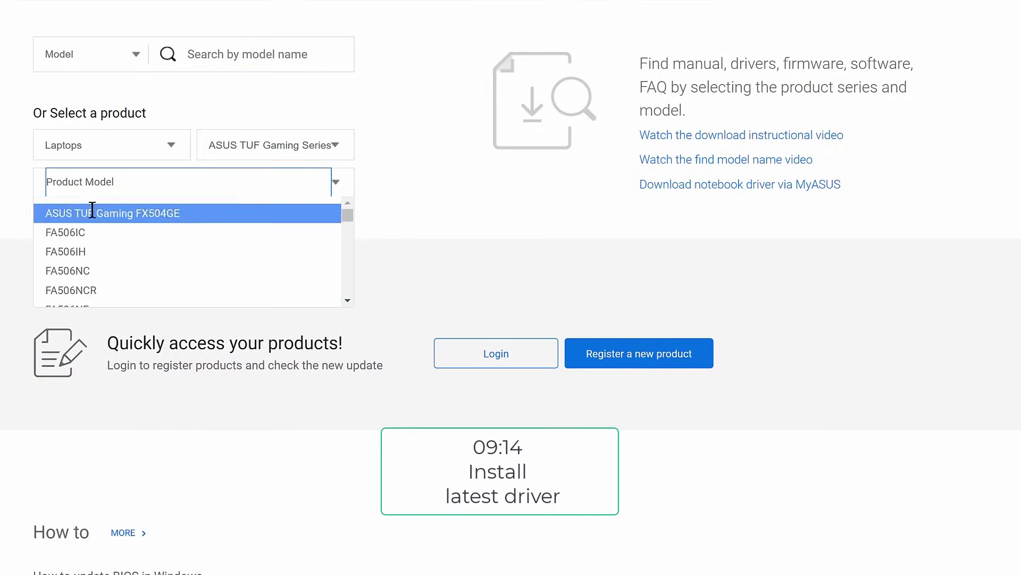
pyautogui.scroll(-3, 91, 266)
pyautogui.click(91, 285)
pyautogui.click(731, 237)
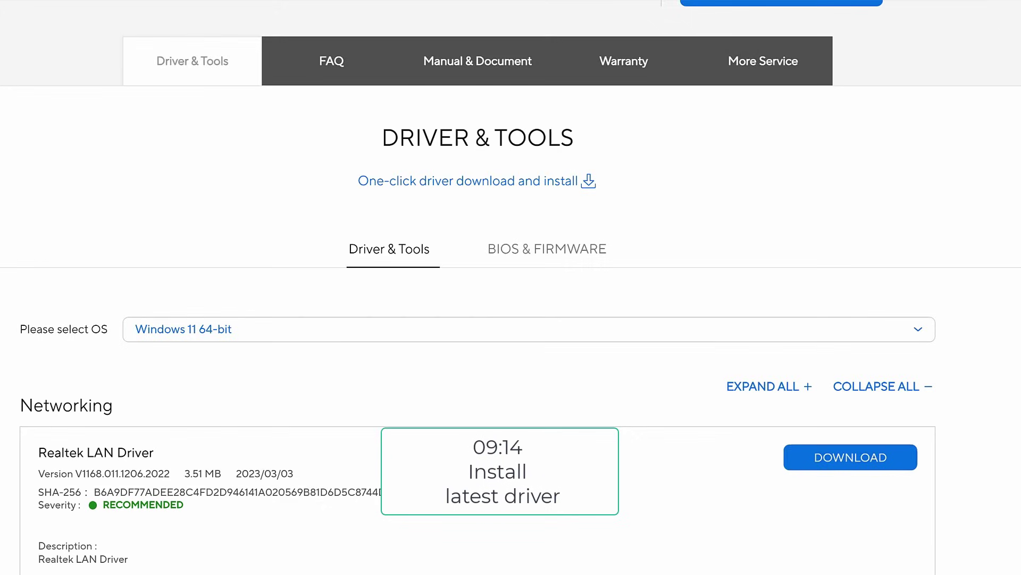
pyautogui.scroll(-10, 478, 288)
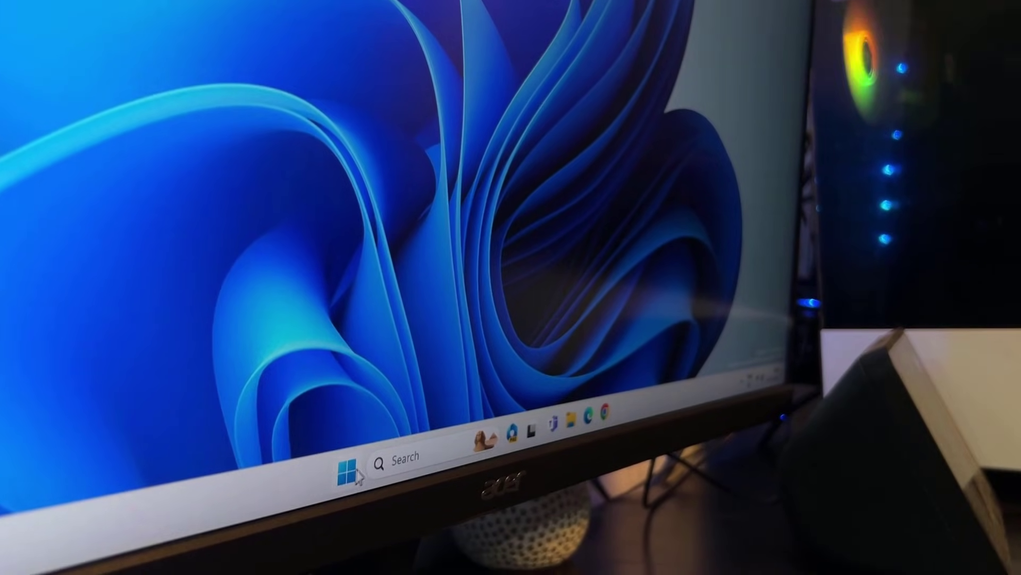
# Shut down the computer from the Start menu's Power options
pyautogui.click(352, 475)
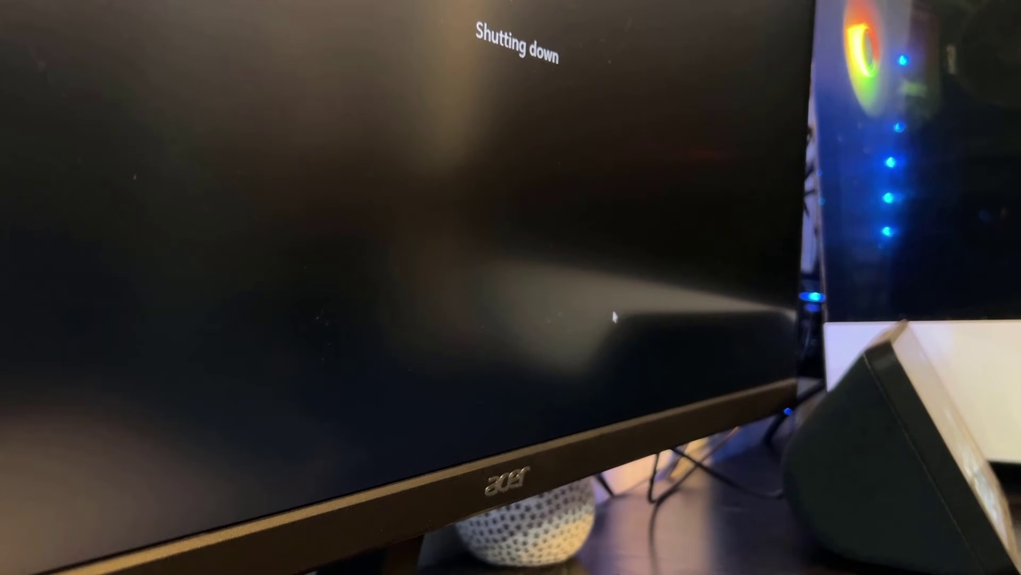